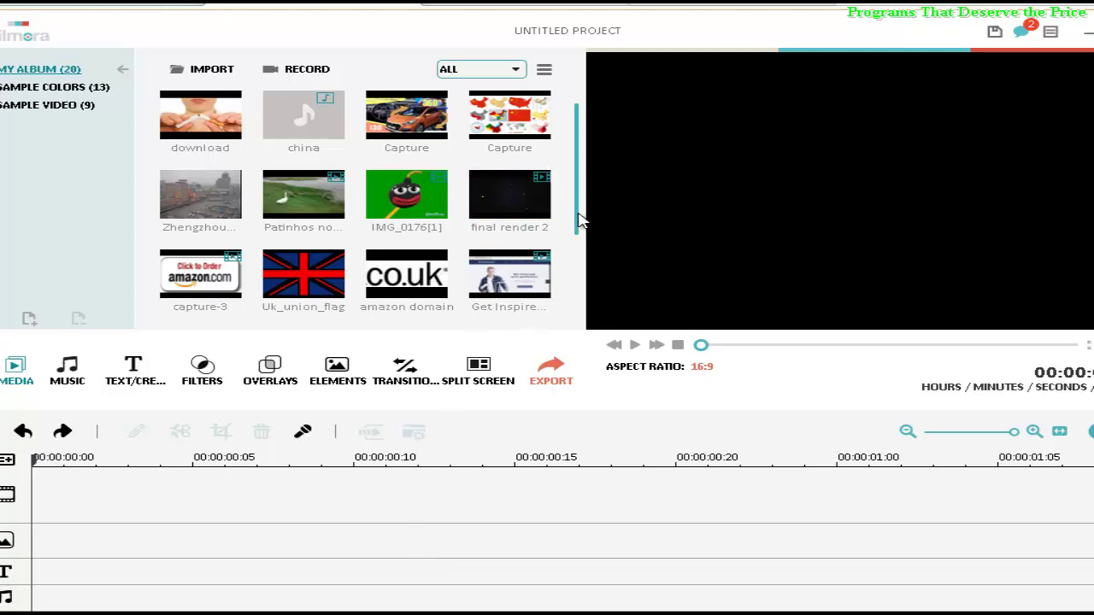
Step: Preview the final render 2 clip, add it to the video track, and scrub ahead to about 00:00:02:15
{"action": "left_click_drag", "start_coordinate": [578, 221], "coordinate": [595, 200]}
{"action": "left_click", "coordinate": [515, 195]}
{"action": "double_click", "coordinate": [514, 200]}
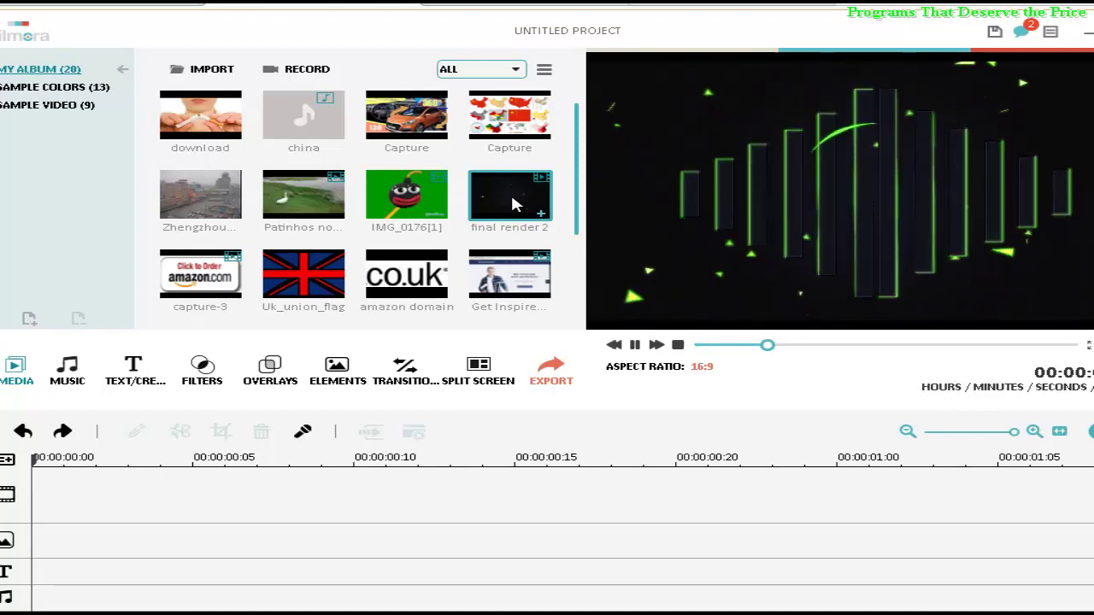
{"action": "left_click_drag", "start_coordinate": [513, 200], "coordinate": [114, 521]}
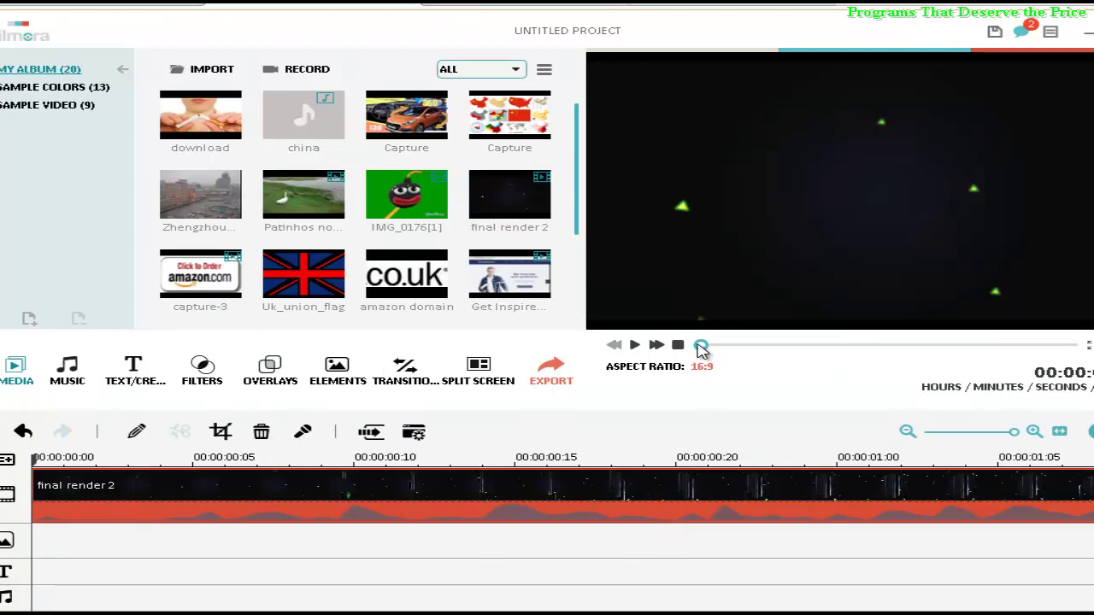
{"action": "left_click_drag", "start_coordinate": [702, 346], "coordinate": [732, 363]}
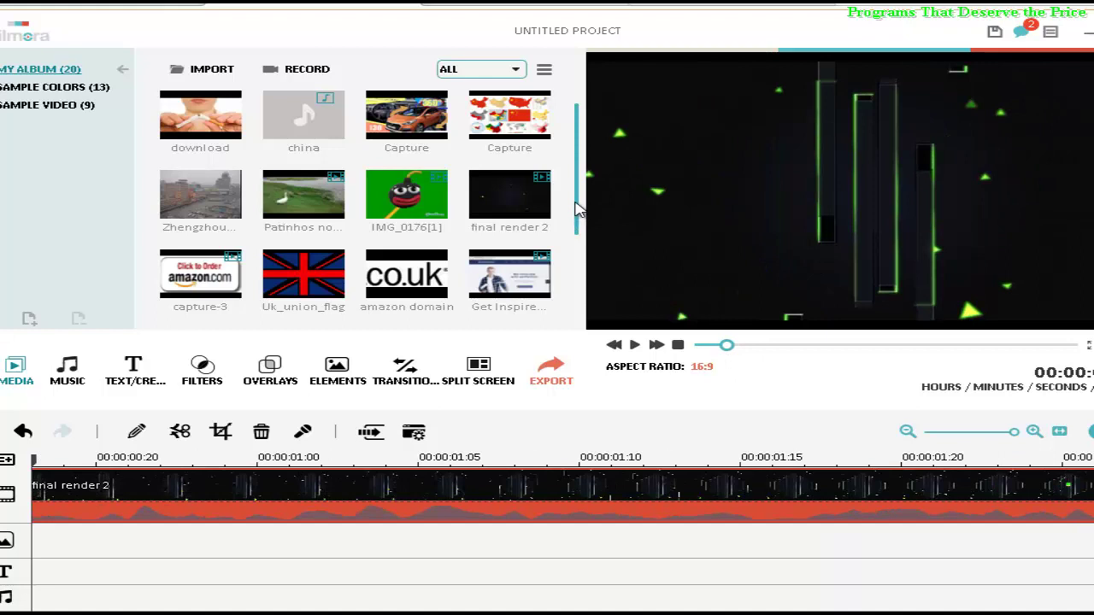
Step: Open the decorative frames library and preview Frame02, Frame01, the Christmas frames, Frame03 and Frame04
{"action": "left_click", "coordinate": [335, 379]}
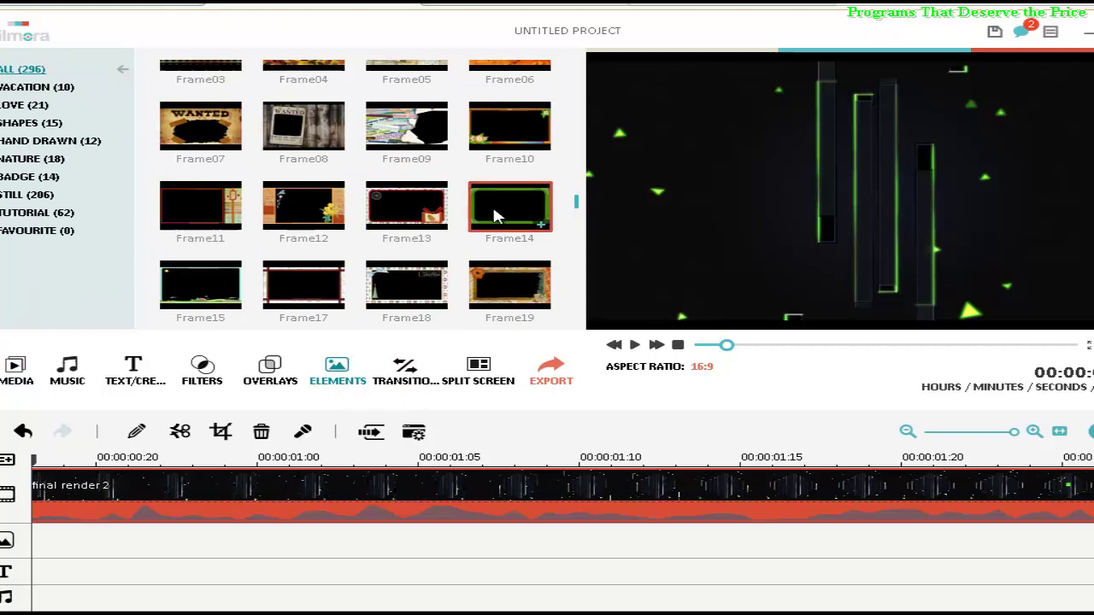
{"action": "left_click_drag", "start_coordinate": [578, 209], "coordinate": [577, 204]}
{"action": "left_click", "coordinate": [510, 79]}
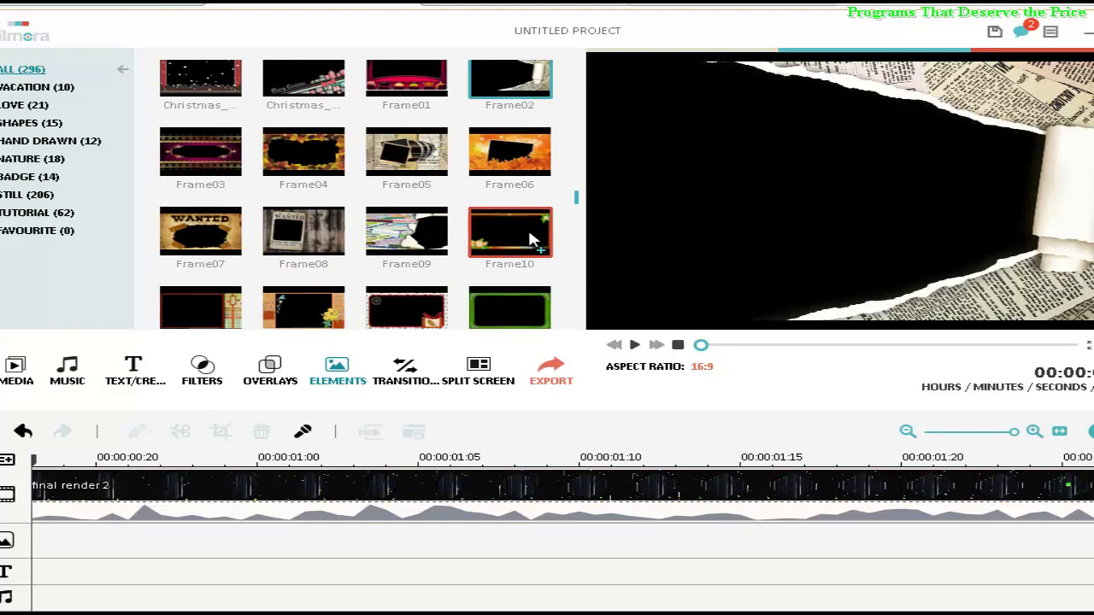
{"action": "scroll", "coordinate": [414, 152], "scroll_direction": "up", "scroll_amount": 2}
{"action": "left_click", "coordinate": [391, 197]}
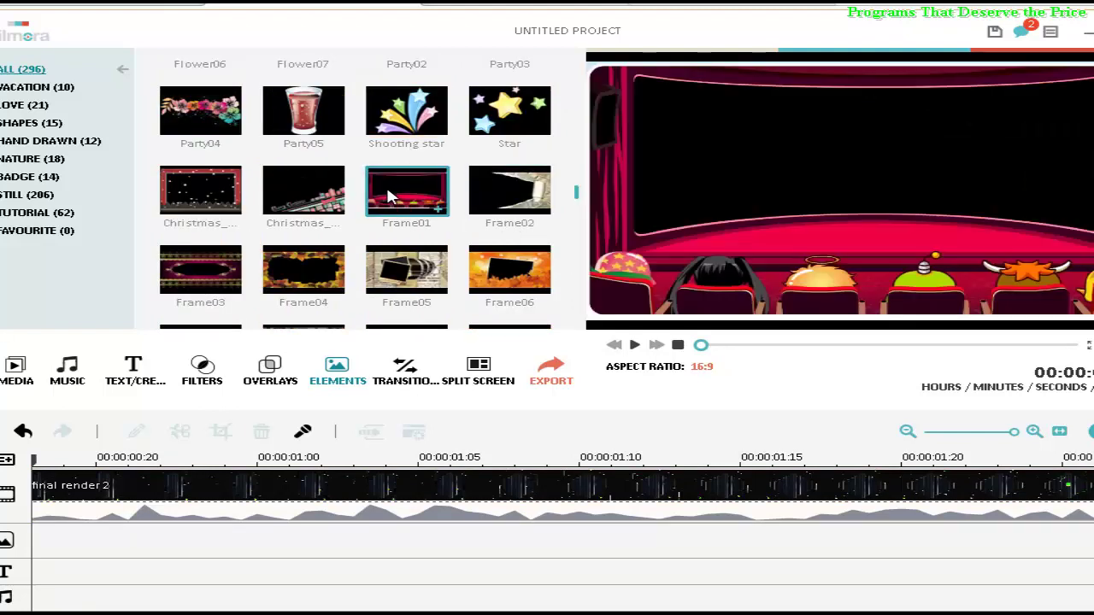
{"action": "left_click", "coordinate": [334, 198]}
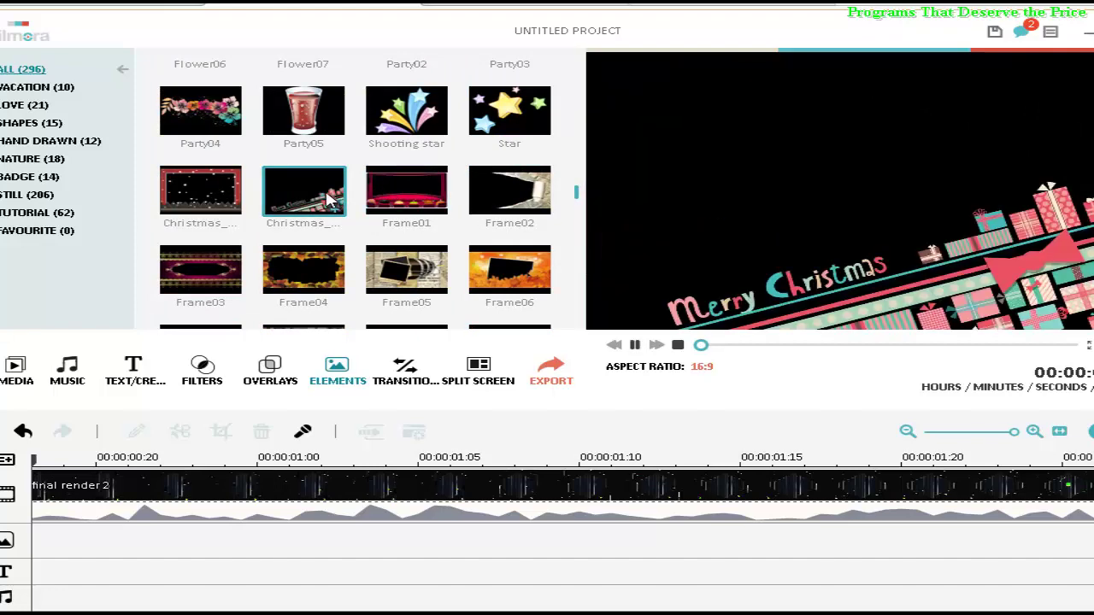
{"action": "left_click", "coordinate": [198, 199]}
{"action": "left_click", "coordinate": [212, 267]}
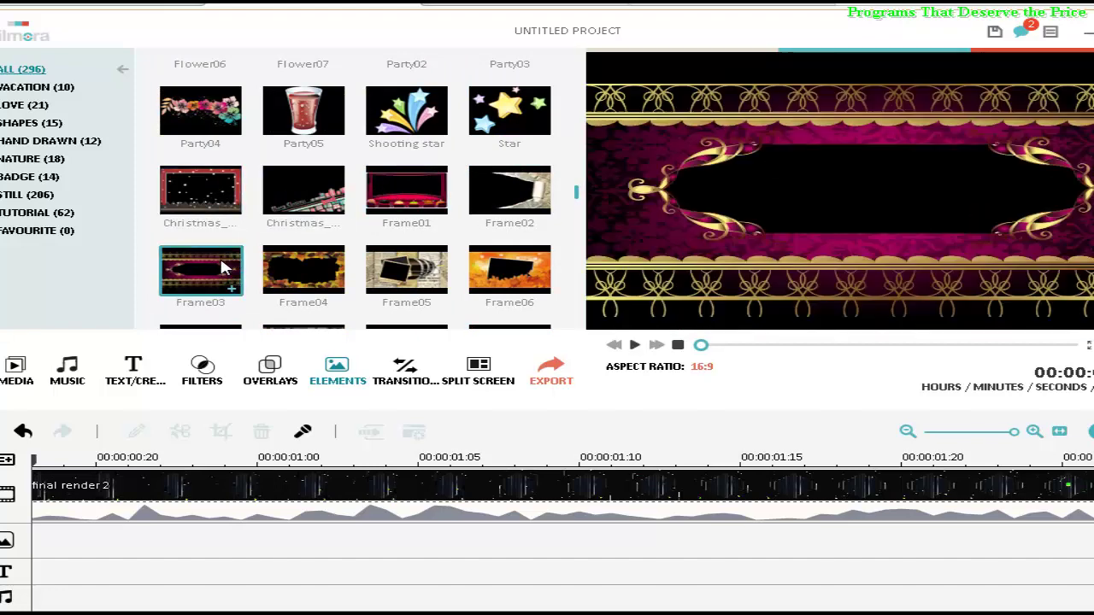
{"action": "left_click", "coordinate": [299, 278]}
Step: Preview Frame05 through Frame10, then Frame19, the green Frame14 and Frame18
{"action": "scroll", "coordinate": [359, 278], "scroll_direction": "down", "scroll_amount": 2}
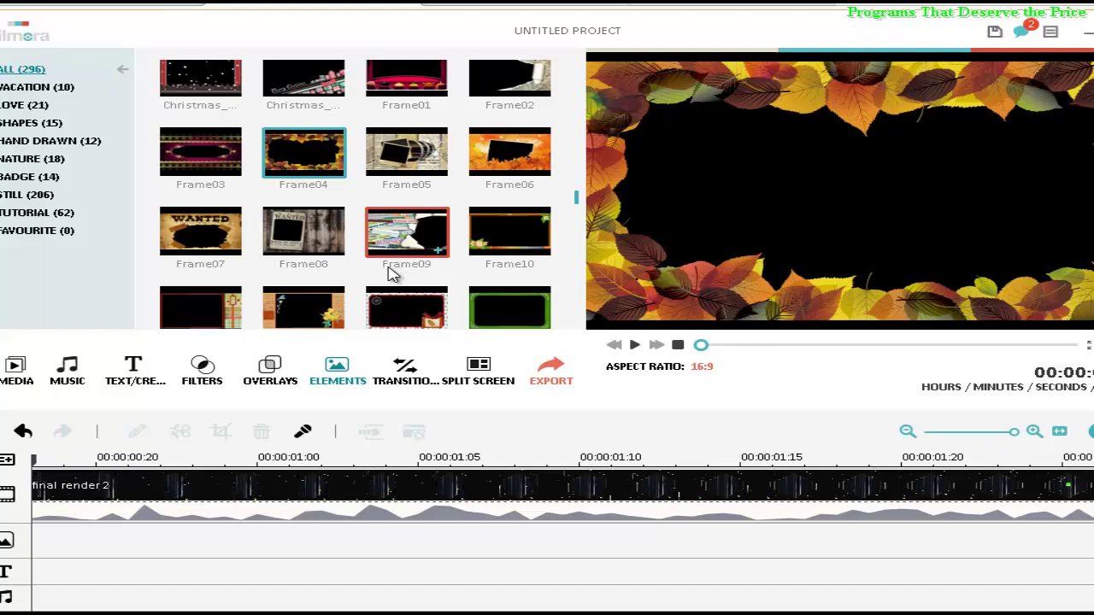
{"action": "left_click", "coordinate": [412, 167]}
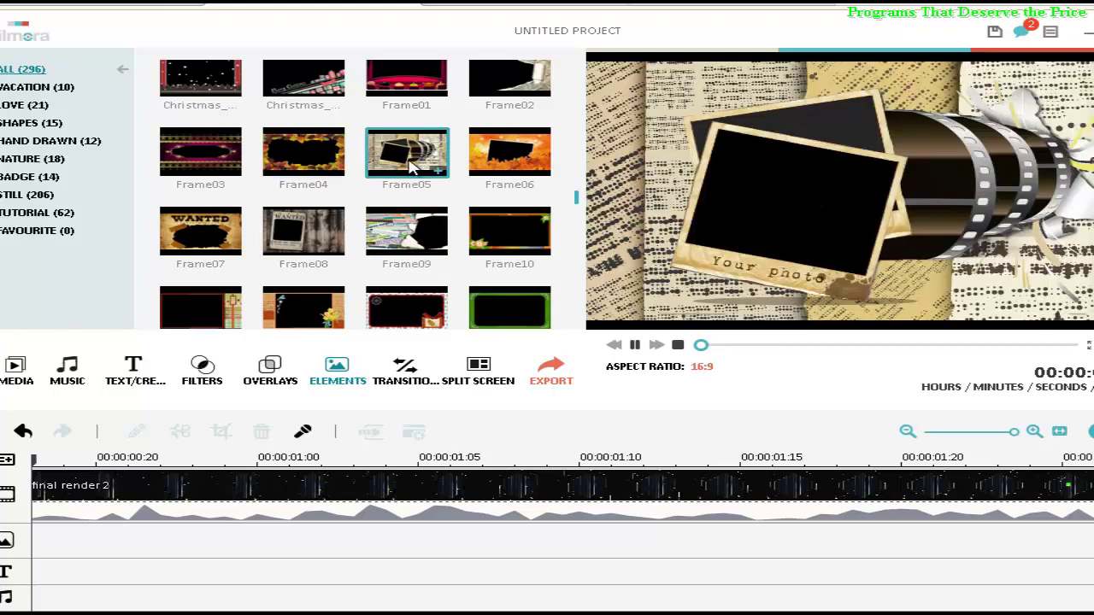
{"action": "left_click", "coordinate": [503, 173]}
{"action": "left_click", "coordinate": [522, 244]}
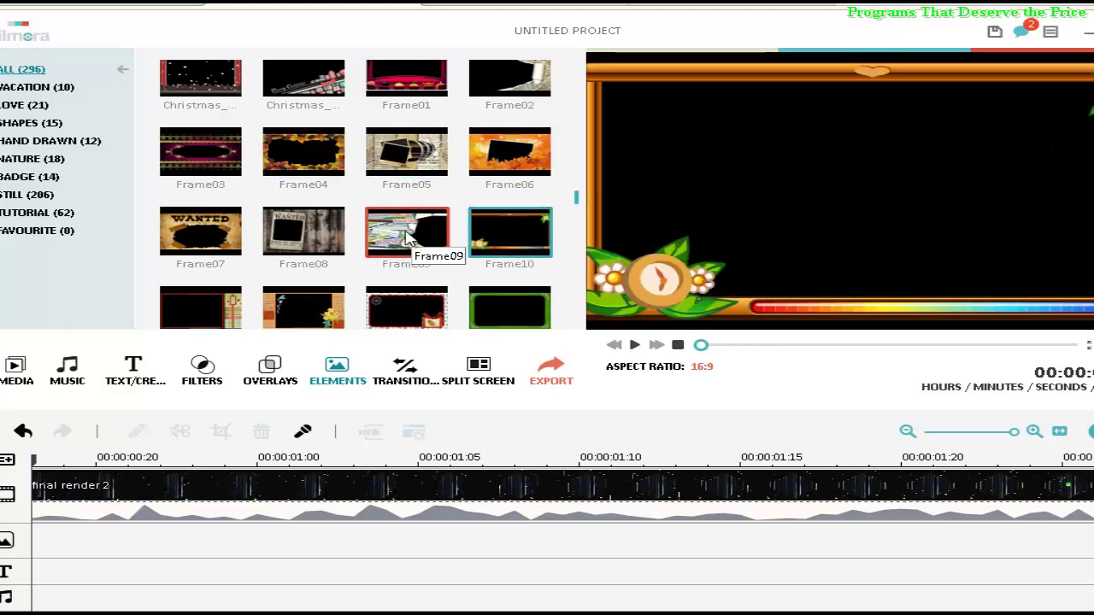
{"action": "left_click", "coordinate": [366, 239]}
{"action": "left_click", "coordinate": [306, 236]}
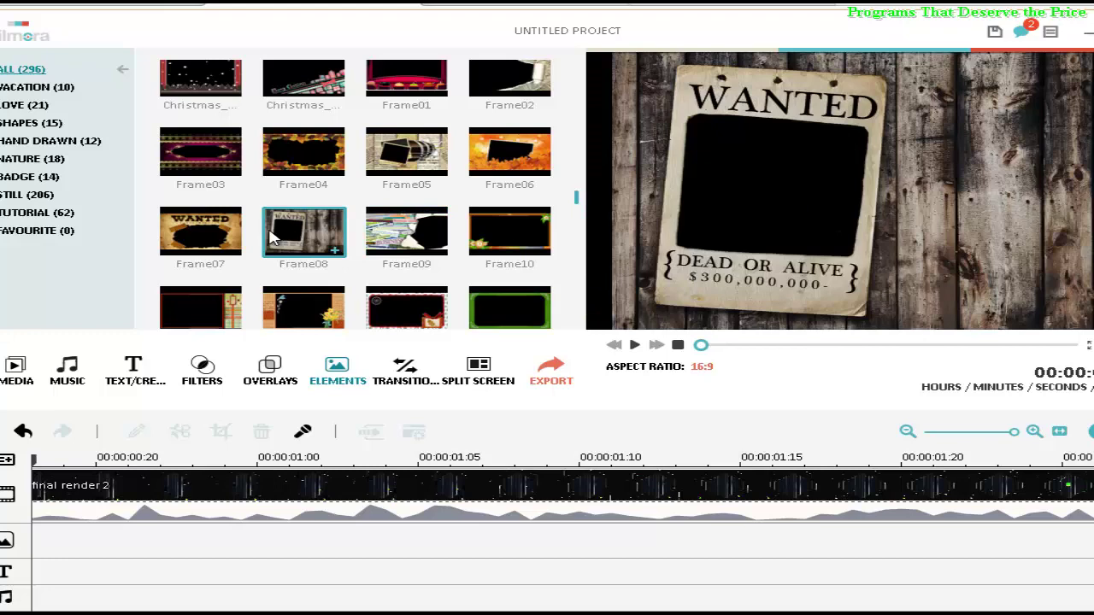
{"action": "left_click", "coordinate": [192, 239]}
{"action": "scroll", "coordinate": [333, 248], "scroll_direction": "down", "scroll_amount": 3}
{"action": "left_click", "coordinate": [494, 277]}
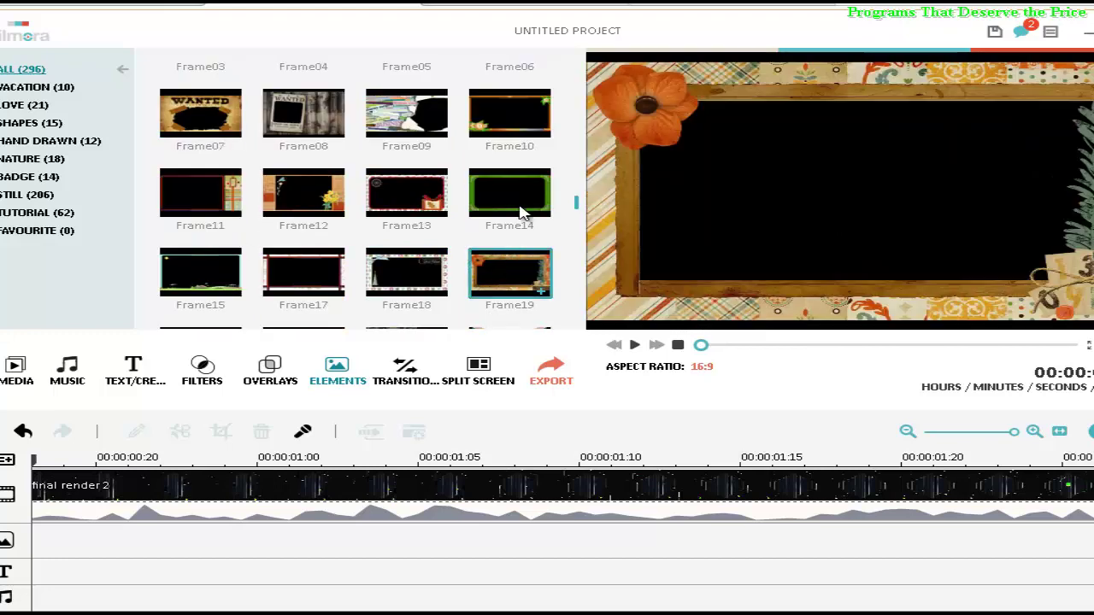
{"action": "left_click", "coordinate": [521, 203]}
{"action": "left_click", "coordinate": [409, 279]}
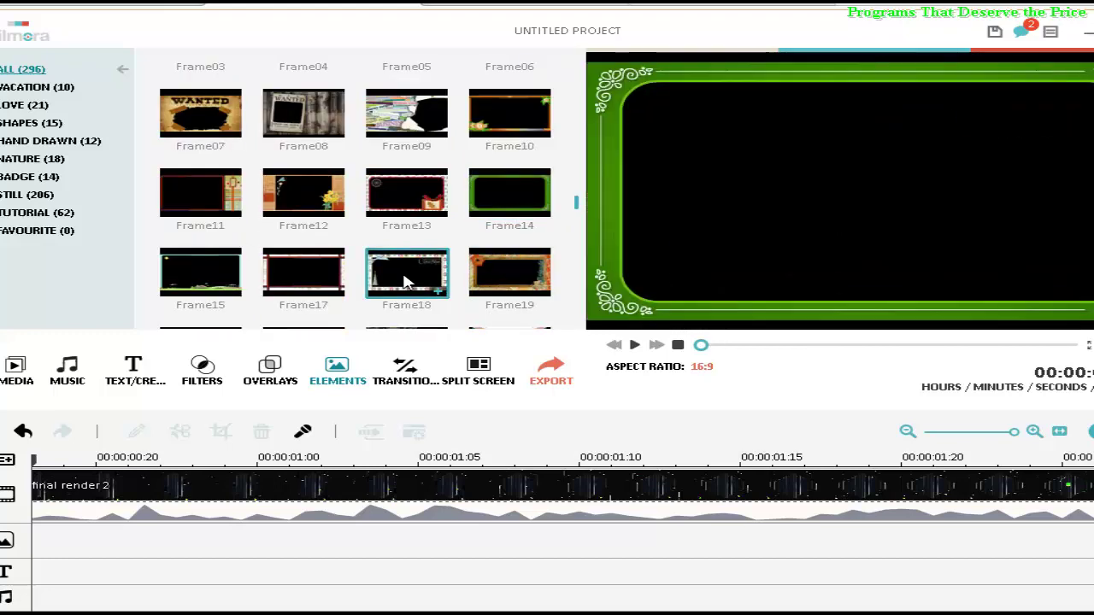
Step: Preview Frame21, Frame20, Frame15, Frame17, Frame25, Frame24 and the animated Love Angel 01
{"action": "scroll", "coordinate": [370, 270], "scroll_direction": "down", "scroll_amount": 3}
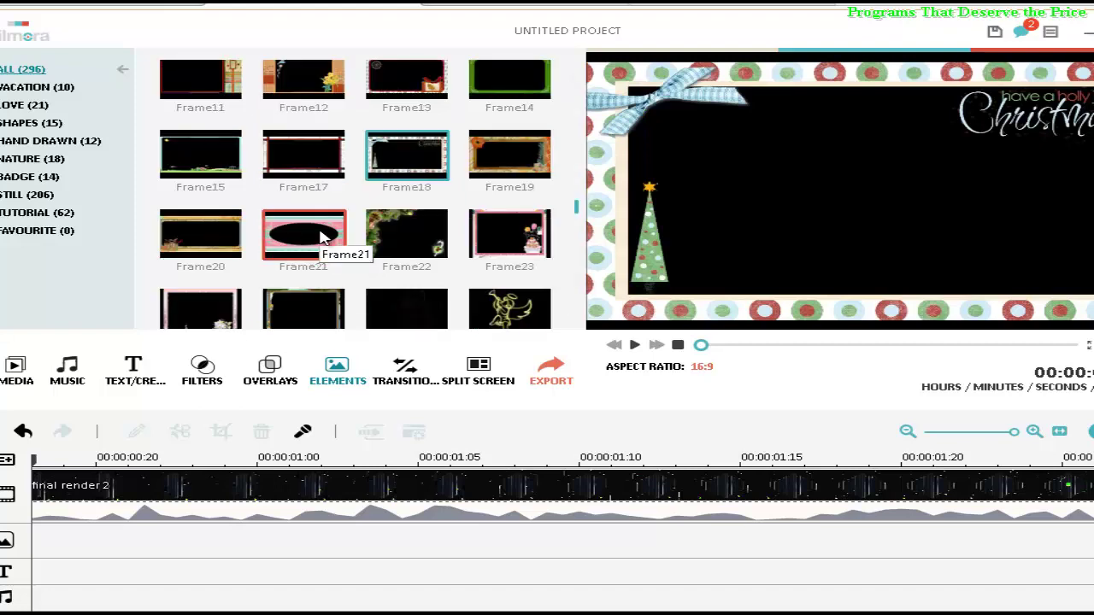
{"action": "left_click", "coordinate": [325, 242]}
{"action": "left_click", "coordinate": [215, 249]}
{"action": "left_click", "coordinate": [200, 157]}
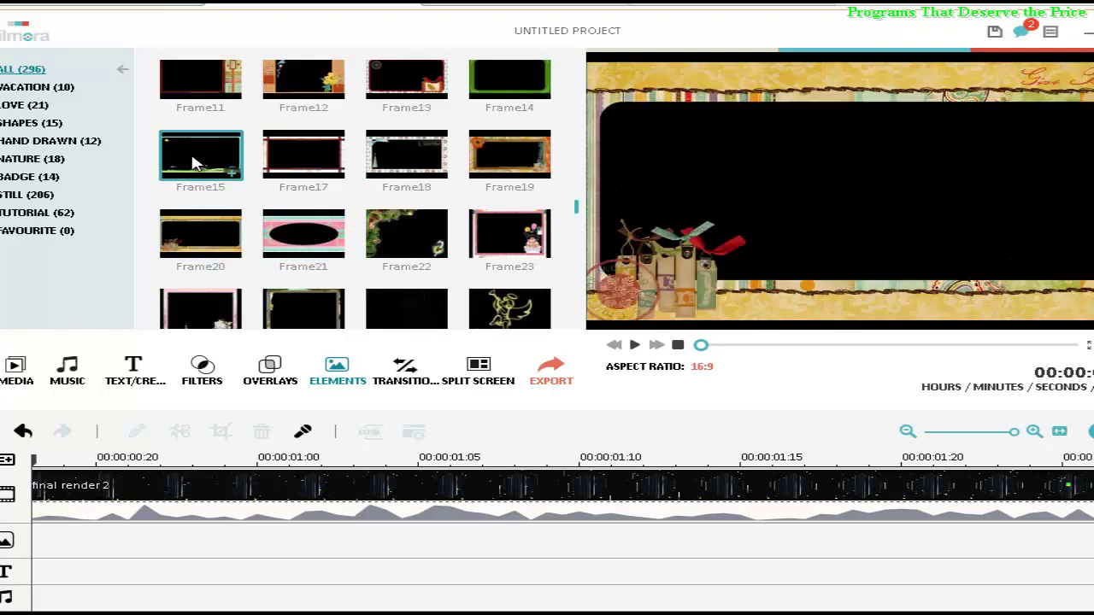
{"action": "left_click", "coordinate": [321, 161]}
{"action": "scroll", "coordinate": [321, 163], "scroll_direction": "down", "scroll_amount": 2}
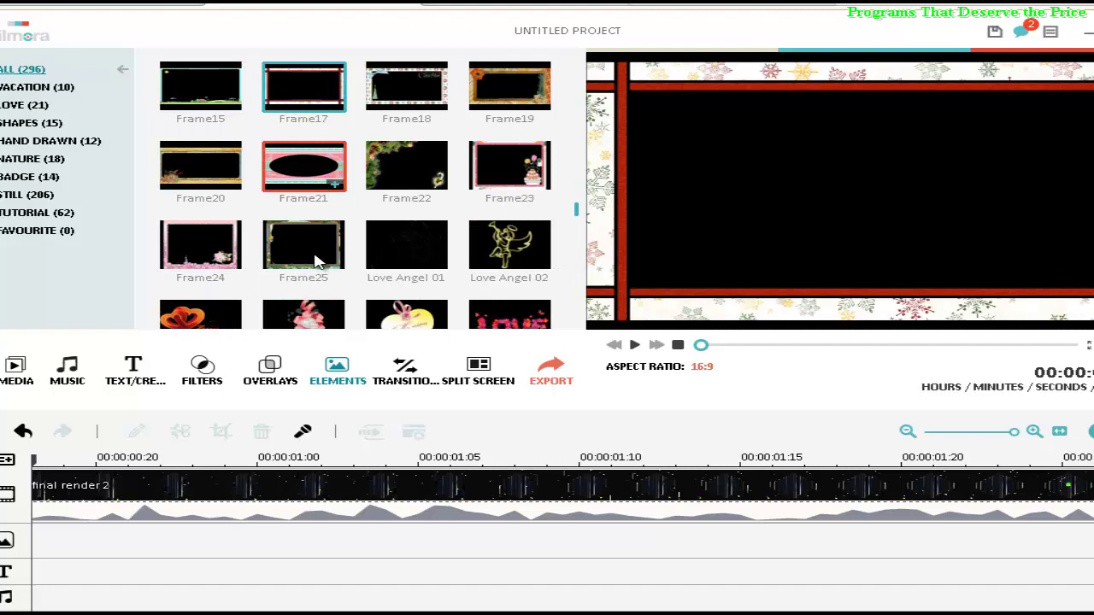
{"action": "left_click", "coordinate": [308, 247]}
{"action": "left_click", "coordinate": [220, 249]}
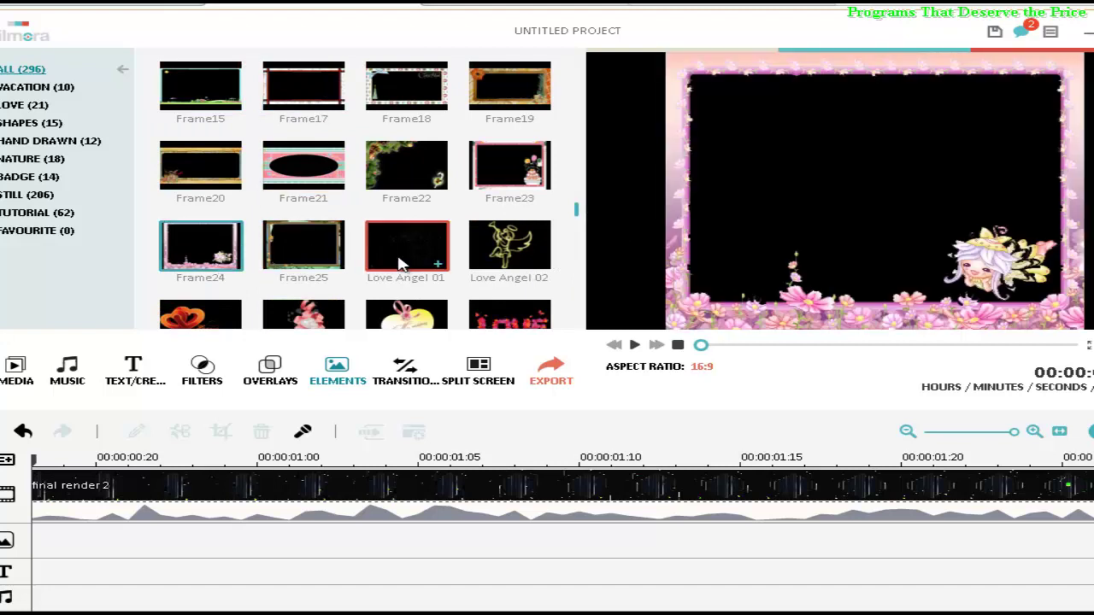
{"action": "left_click", "coordinate": [443, 247]}
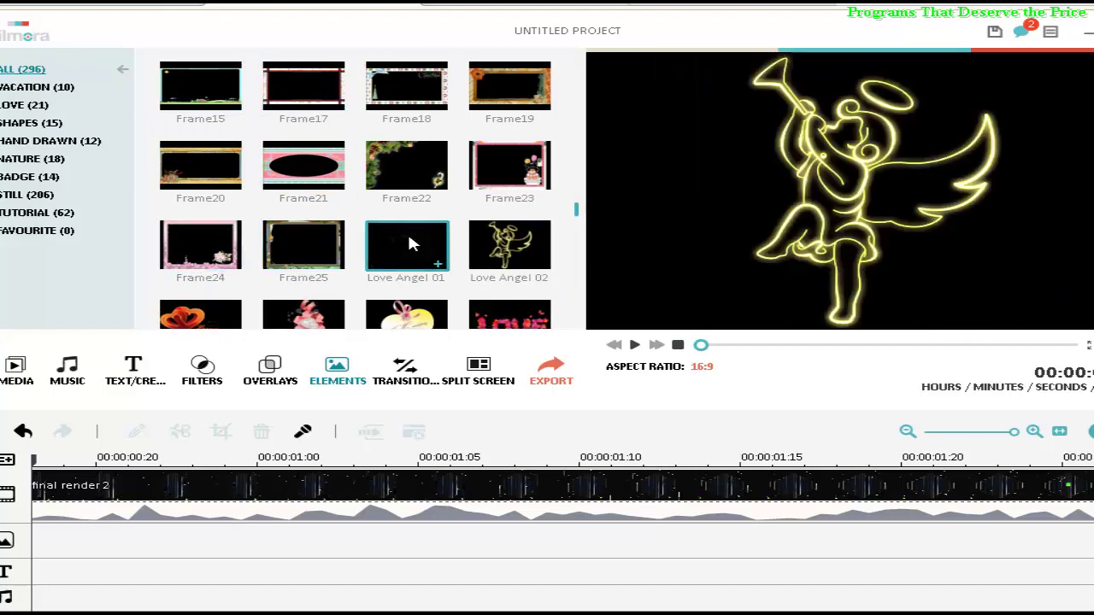
{"action": "scroll", "coordinate": [425, 267], "scroll_direction": "down", "scroll_amount": 3}
{"action": "scroll", "coordinate": [425, 267], "scroll_direction": "up", "scroll_amount": 8}
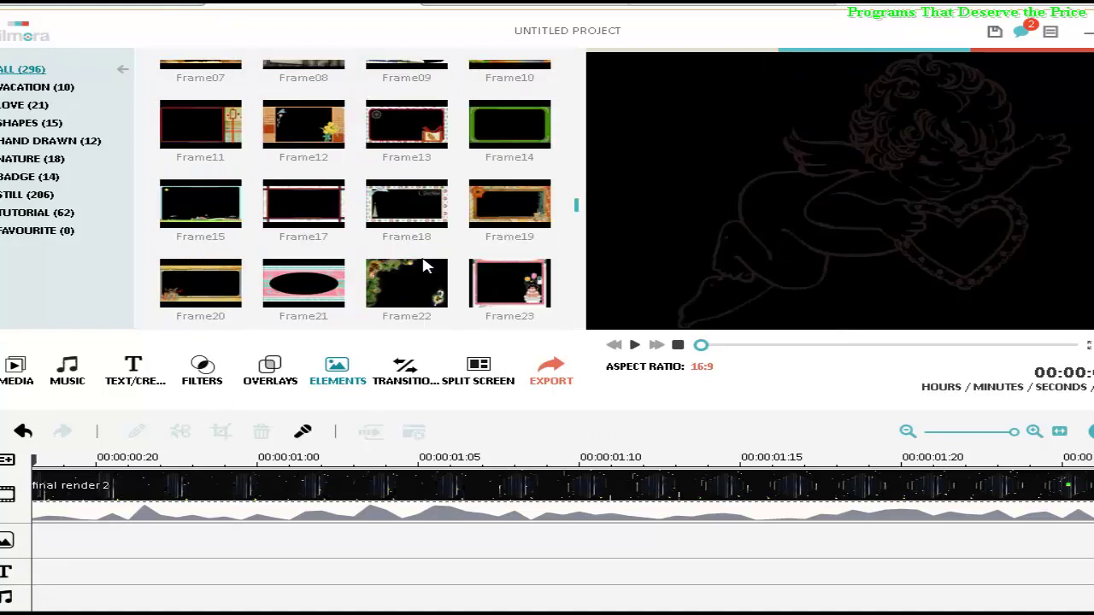
Step: Compare the green Frame14 again against Frame13, Frame06 and Frame01
{"action": "left_click", "coordinate": [492, 258]}
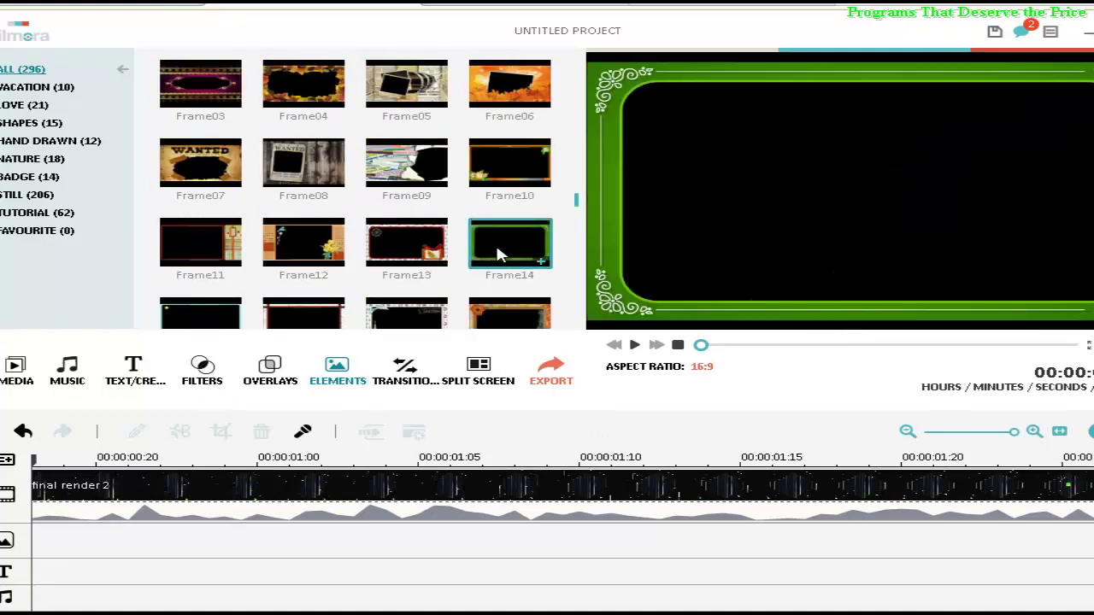
{"action": "left_click", "coordinate": [419, 246]}
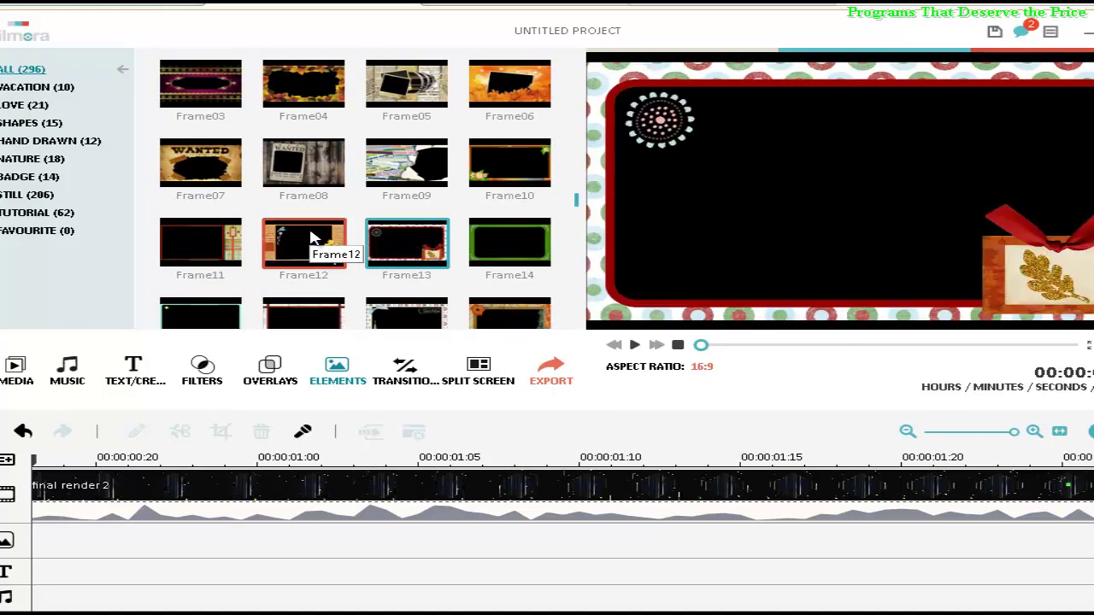
{"action": "scroll", "coordinate": [313, 235], "scroll_direction": "up", "scroll_amount": 3}
{"action": "left_click", "coordinate": [474, 210]}
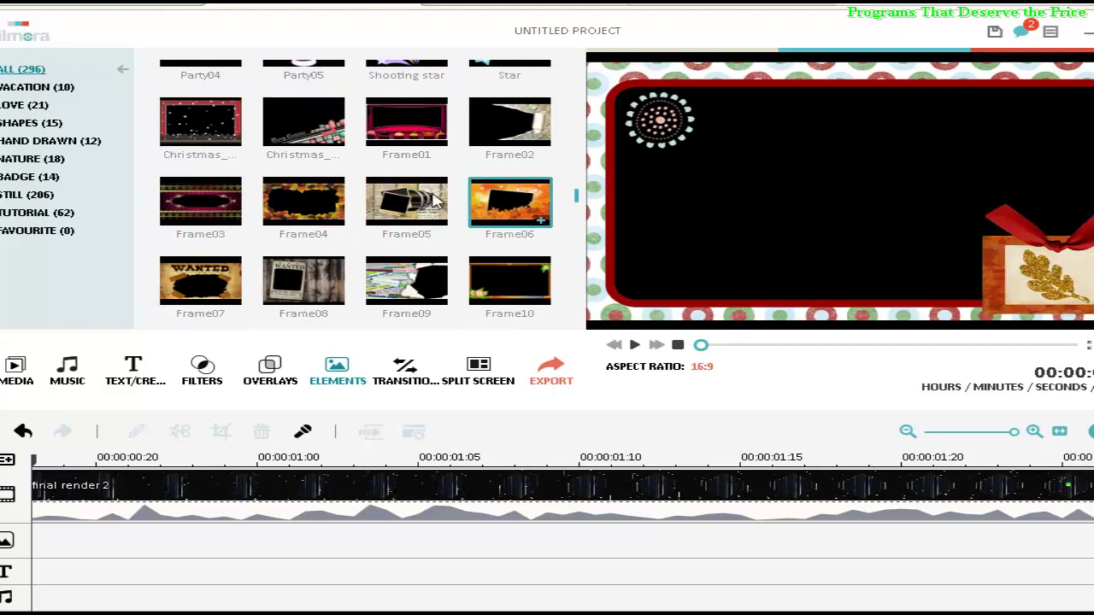
{"action": "left_click", "coordinate": [408, 143]}
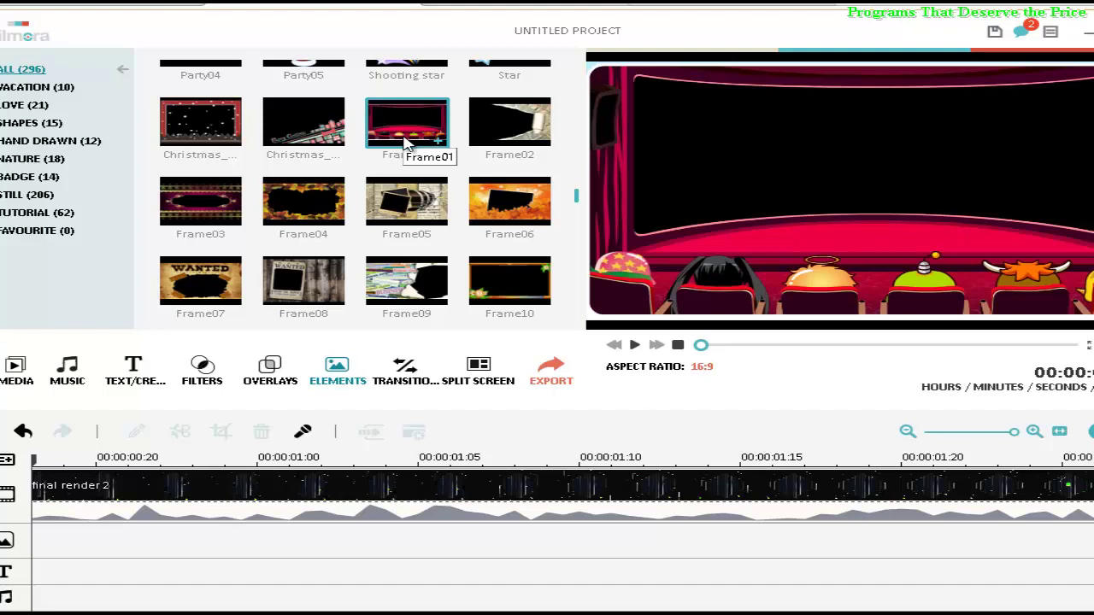
{"action": "scroll", "coordinate": [408, 143], "scroll_direction": "down", "scroll_amount": 3}
Step: Select the green Frame14 element and add it to the project timeline
{"action": "left_click", "coordinate": [510, 226]}
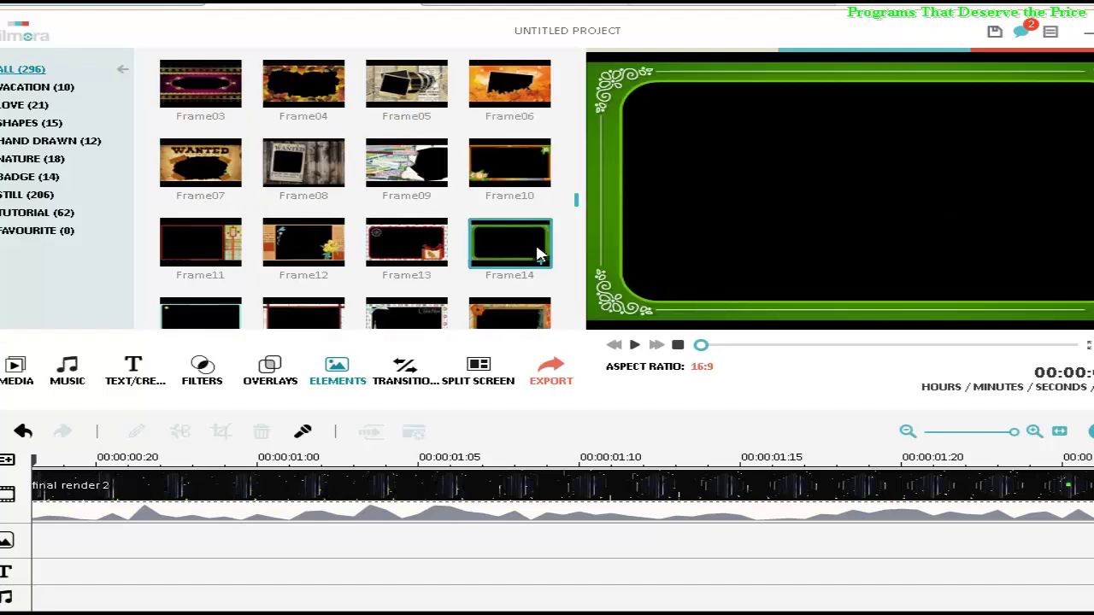
{"action": "mouse_move", "coordinate": [542, 261]}
{"action": "left_click", "coordinate": [540, 265]}
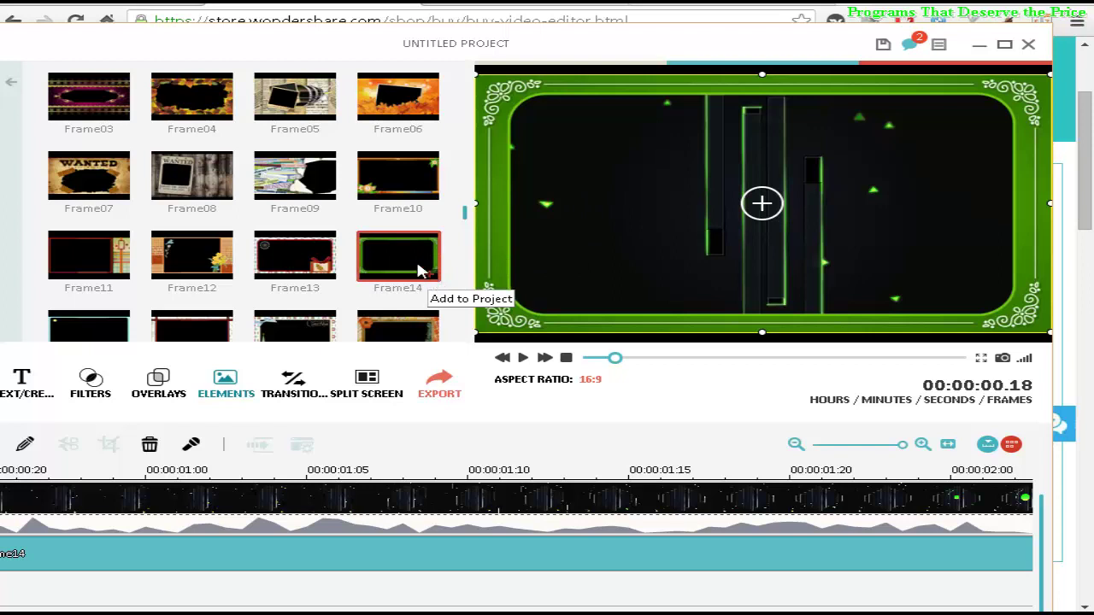
{"action": "left_click", "coordinate": [406, 254]}
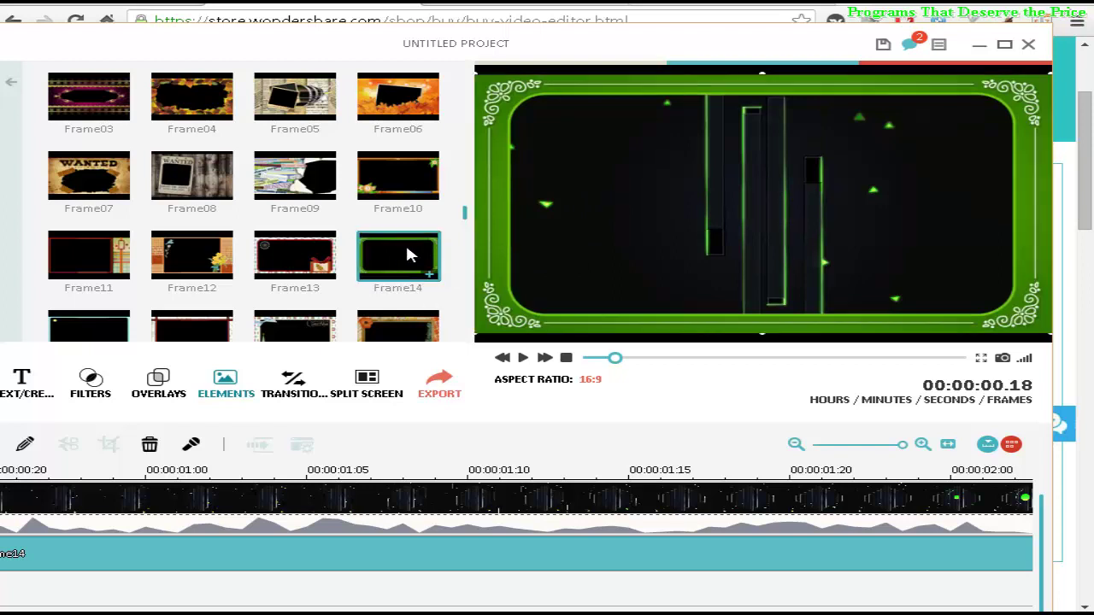
{"action": "left_click", "coordinate": [407, 254]}
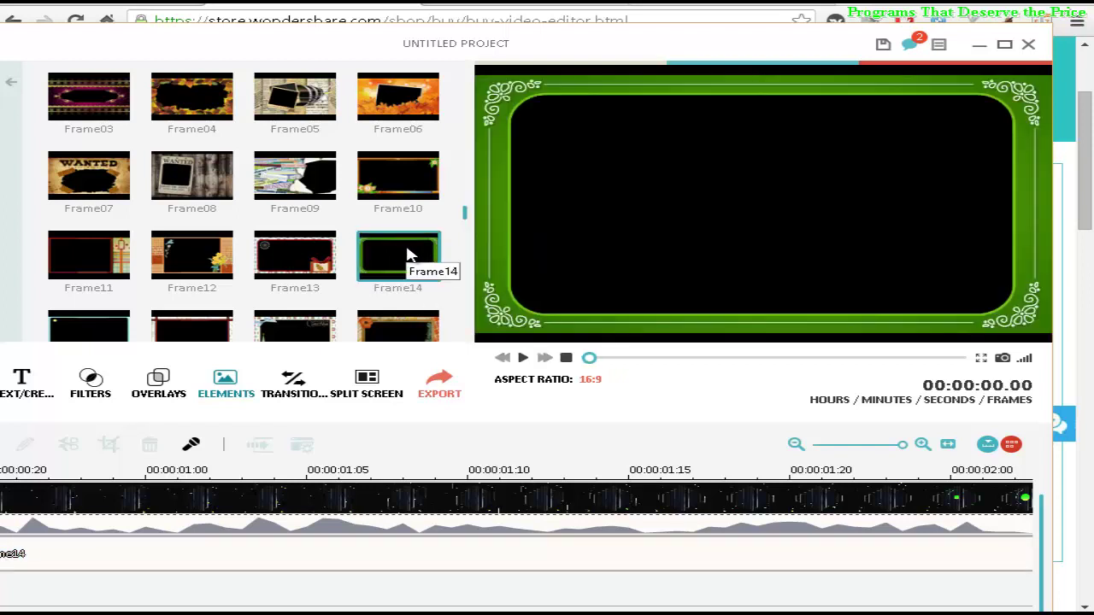
{"action": "left_click_drag", "start_coordinate": [405, 266], "coordinate": [177, 556]}
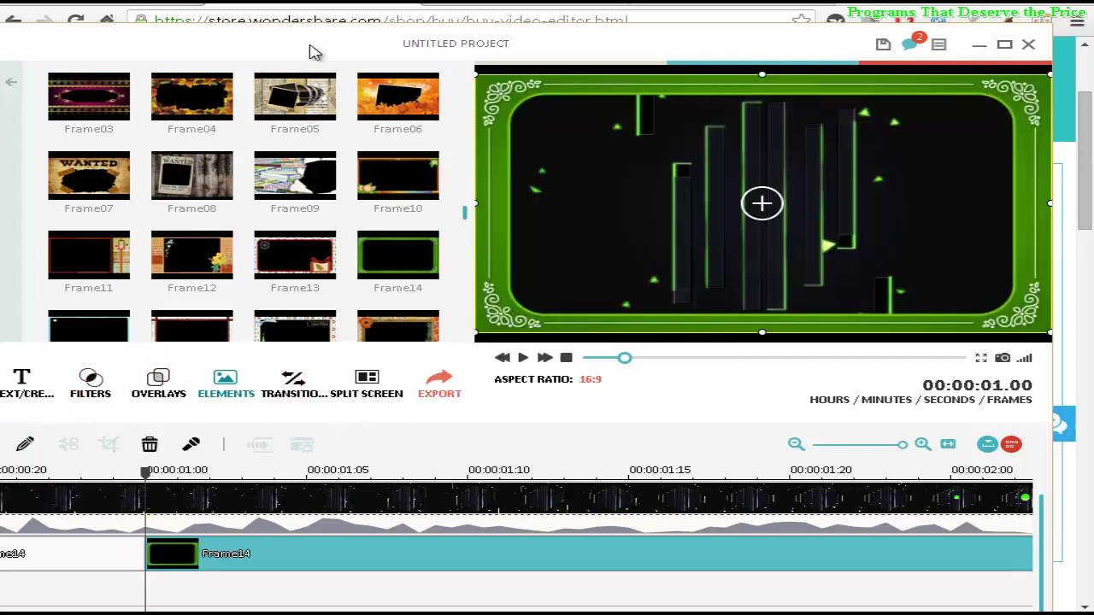
{"action": "left_click_drag", "start_coordinate": [312, 51], "coordinate": [365, 49]}
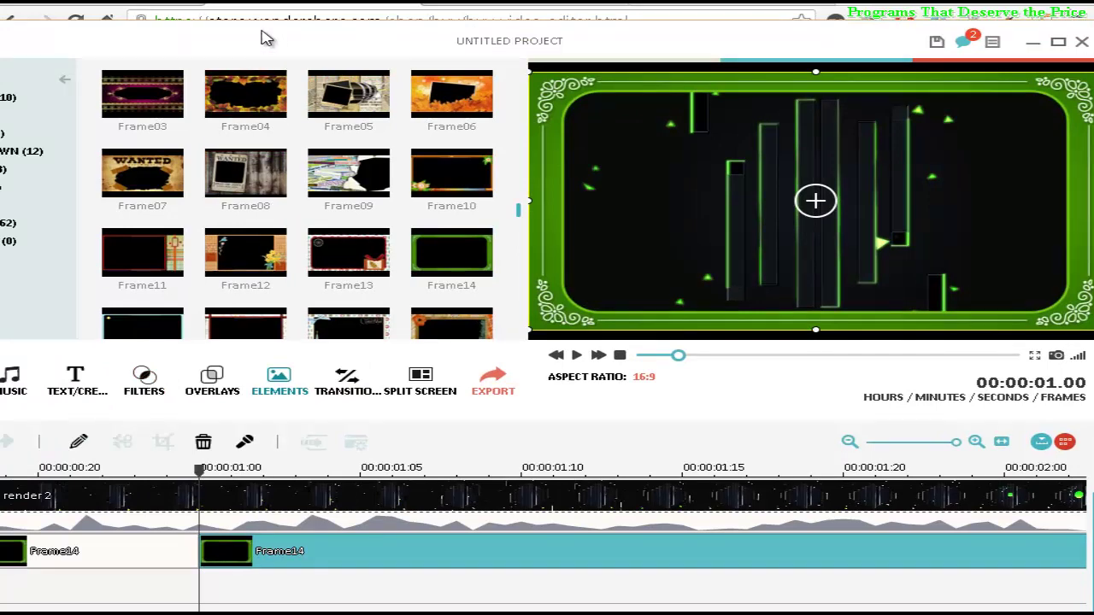
{"action": "left_click_drag", "start_coordinate": [264, 38], "coordinate": [346, 34]}
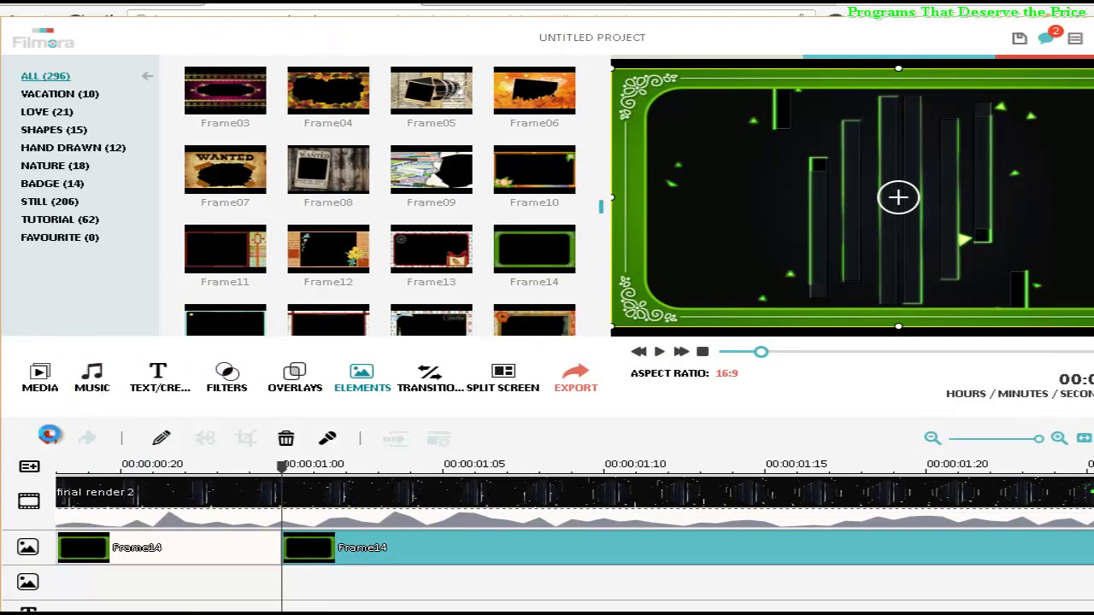
{"action": "left_click", "coordinate": [49, 436]}
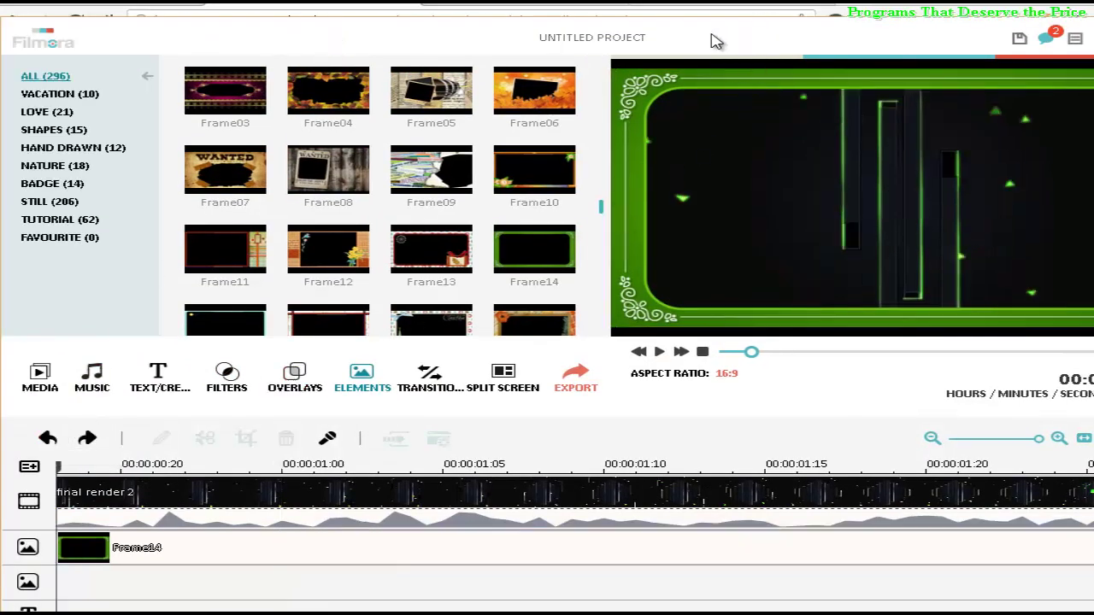
{"action": "left_click_drag", "start_coordinate": [716, 41], "coordinate": [576, 40]}
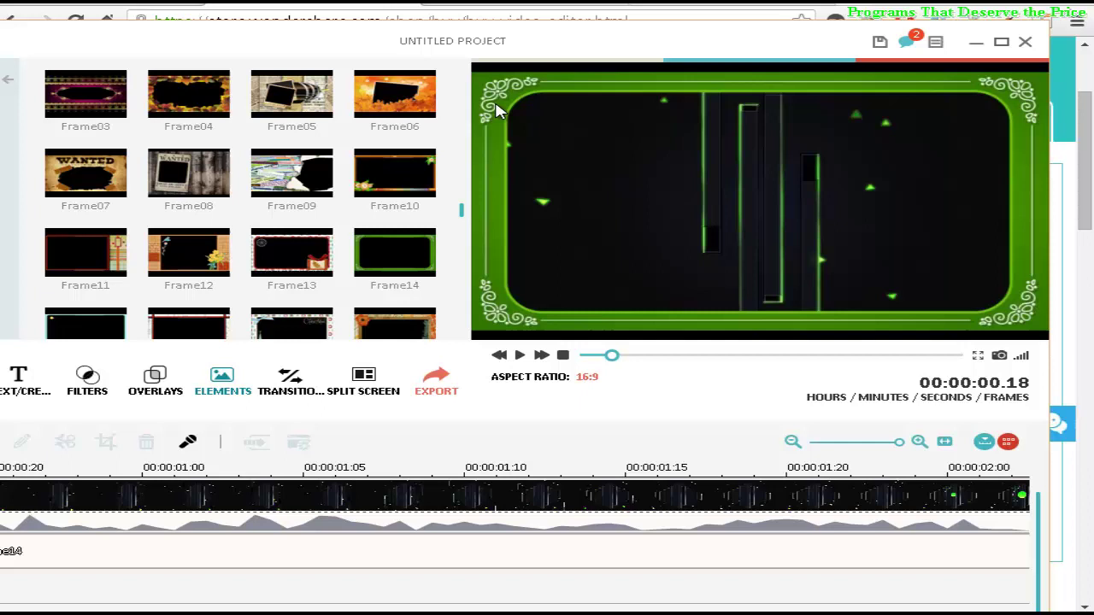
Step: Select the Frame14 clip, enlarge it in the preview, and move it up and right
{"action": "left_click_drag", "start_coordinate": [547, 39], "coordinate": [647, 41]}
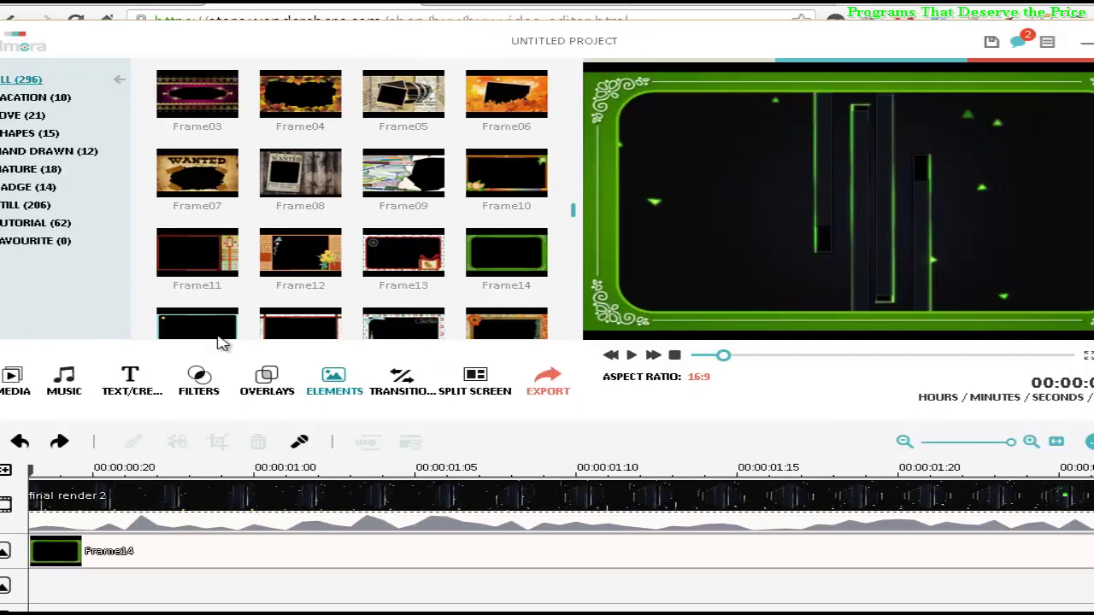
{"action": "left_click", "coordinate": [85, 551]}
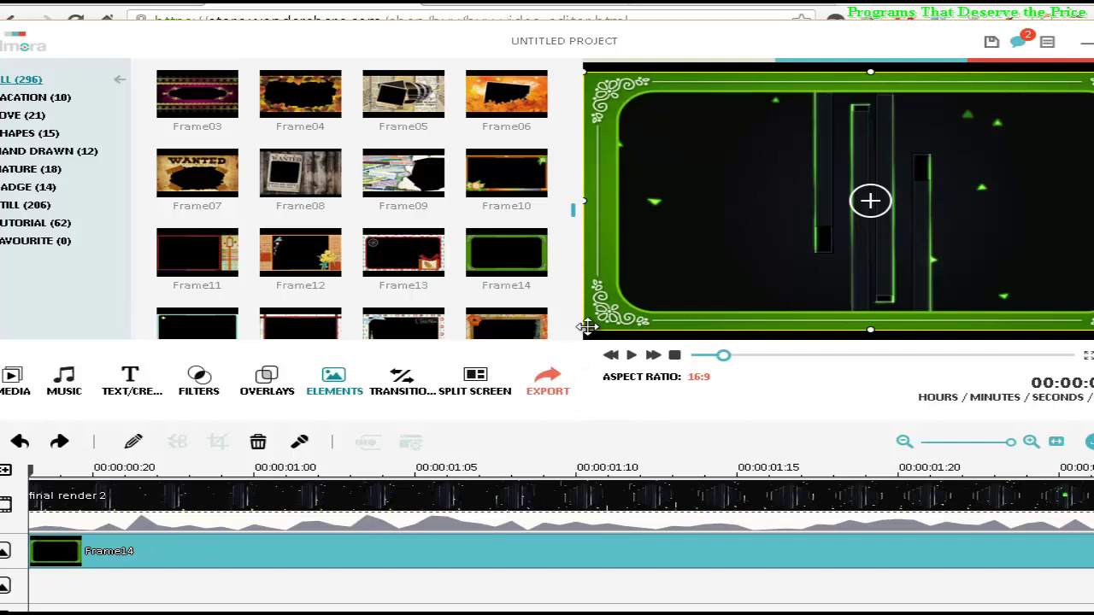
{"action": "left_click_drag", "start_coordinate": [577, 333], "coordinate": [559, 374]}
{"action": "left_click_drag", "start_coordinate": [860, 89], "coordinate": [852, 61]}
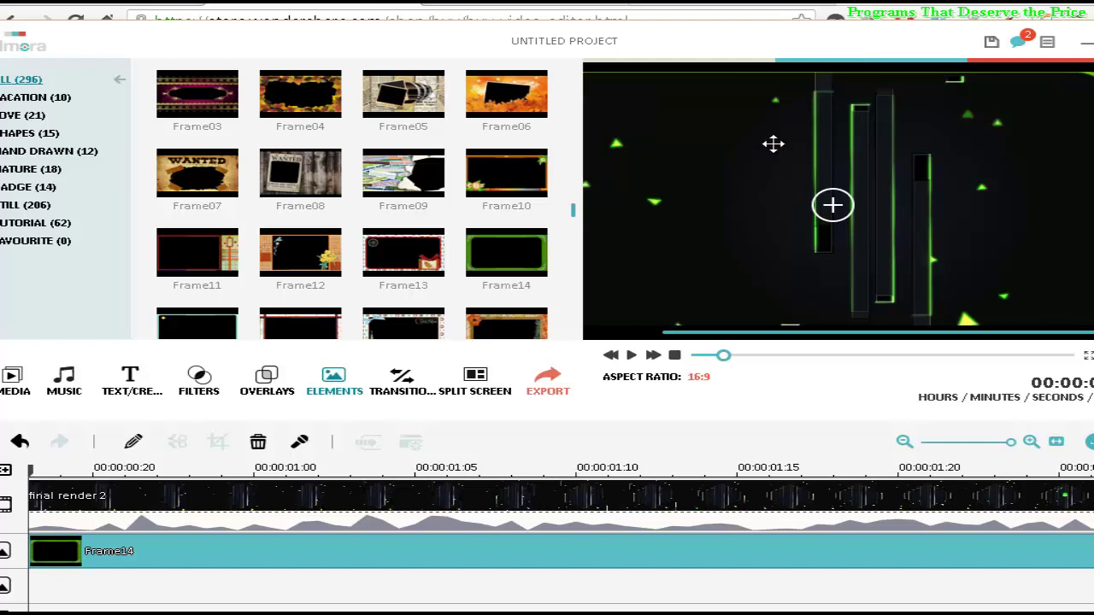
{"action": "left_click_drag", "start_coordinate": [770, 195], "coordinate": [823, 202]}
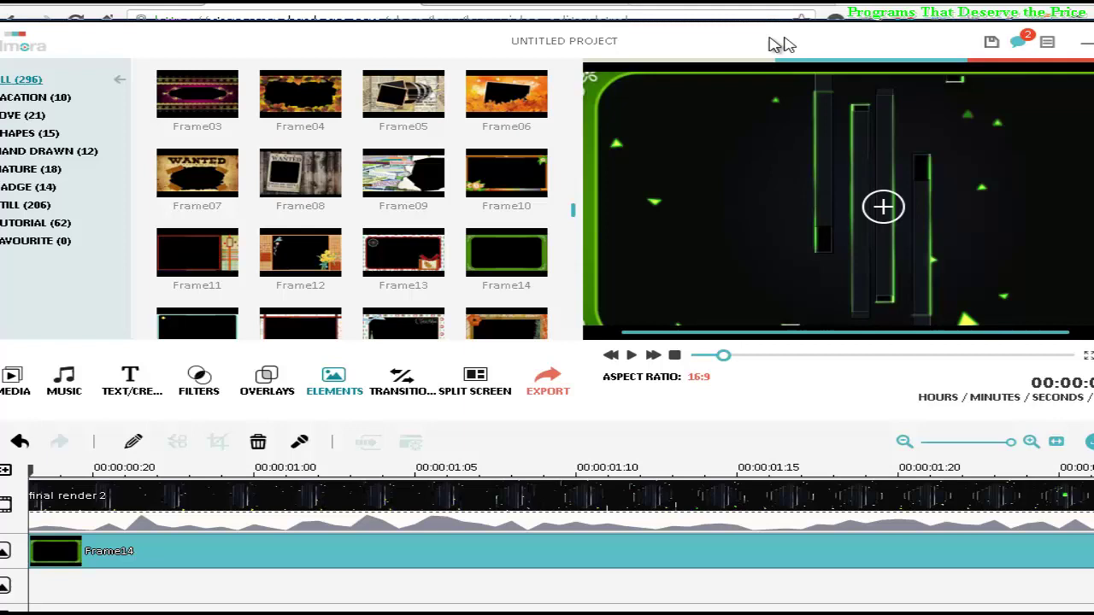
Step: Fine-tune the Frame14 overlay's position, shifting it sideways and lowering its top border
{"action": "left_click_drag", "start_coordinate": [777, 42], "coordinate": [675, 51]}
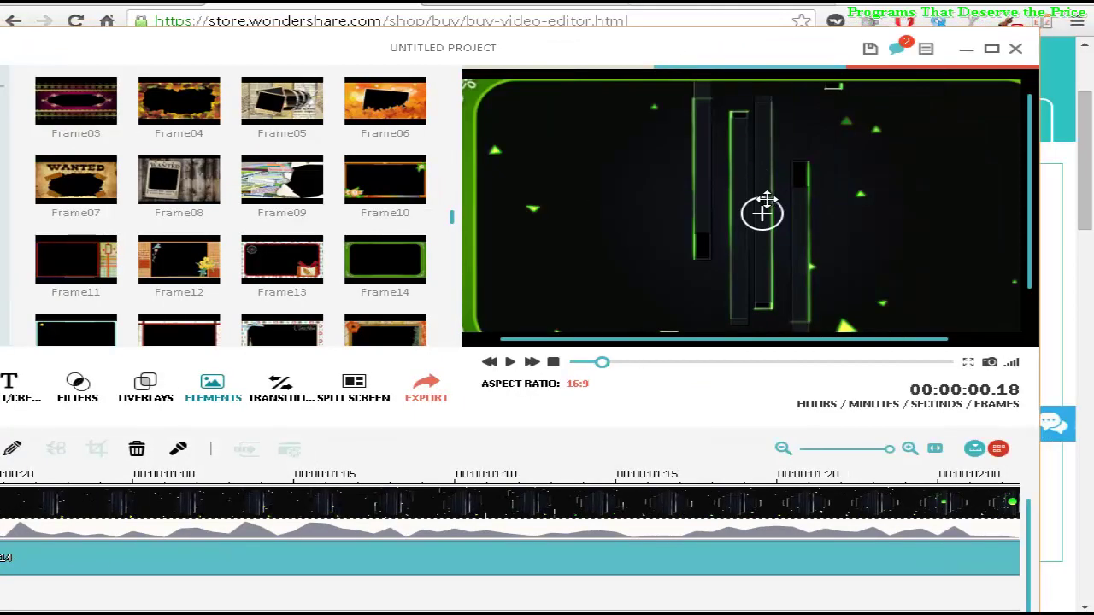
{"action": "left_click_drag", "start_coordinate": [767, 199], "coordinate": [765, 199]}
{"action": "left_click_drag", "start_coordinate": [655, 193], "coordinate": [678, 191]}
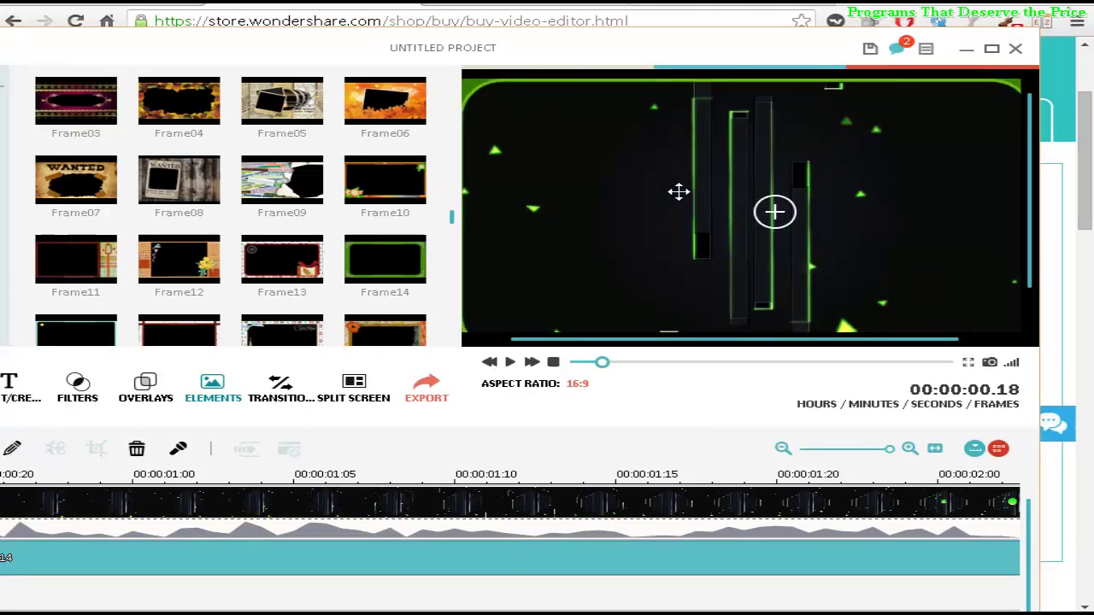
{"action": "mouse_move", "coordinate": [500, 192]}
{"action": "left_mouse_down"}
{"action": "mouse_move", "coordinate": [542, 190]}
{"action": "mouse_move", "coordinate": [501, 211]}
{"action": "left_mouse_up"}
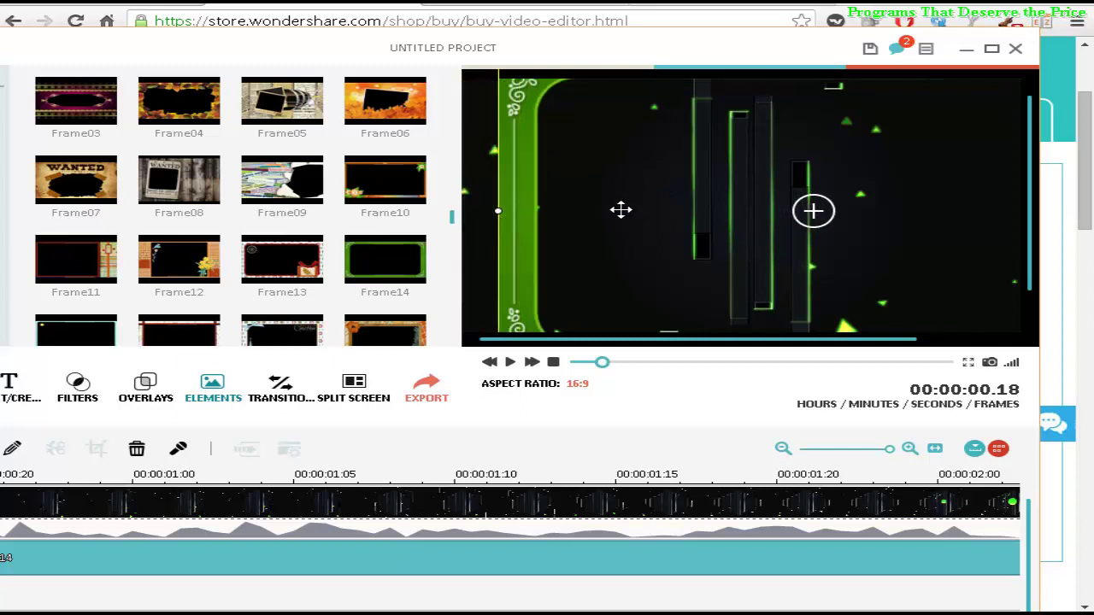
{"action": "mouse_move", "coordinate": [621, 209]}
{"action": "left_mouse_down"}
{"action": "mouse_move", "coordinate": [599, 211]}
{"action": "mouse_move", "coordinate": [606, 220]}
{"action": "mouse_move", "coordinate": [612, 204]}
{"action": "left_mouse_up"}
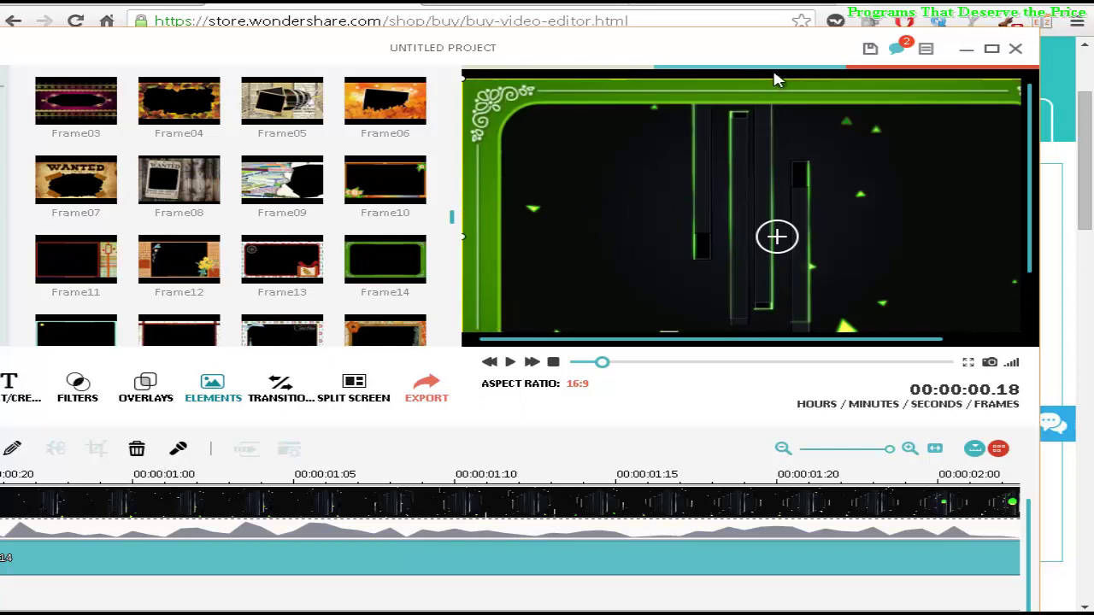
{"action": "left_click_drag", "start_coordinate": [774, 78], "coordinate": [774, 93]}
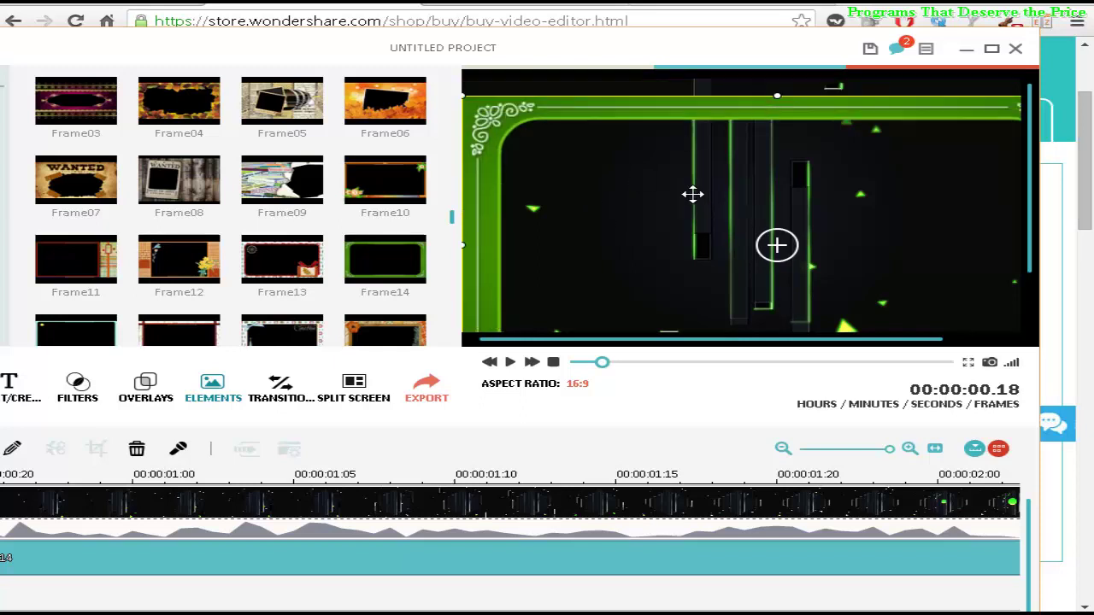
{"action": "left_click_drag", "start_coordinate": [691, 193], "coordinate": [553, 217]}
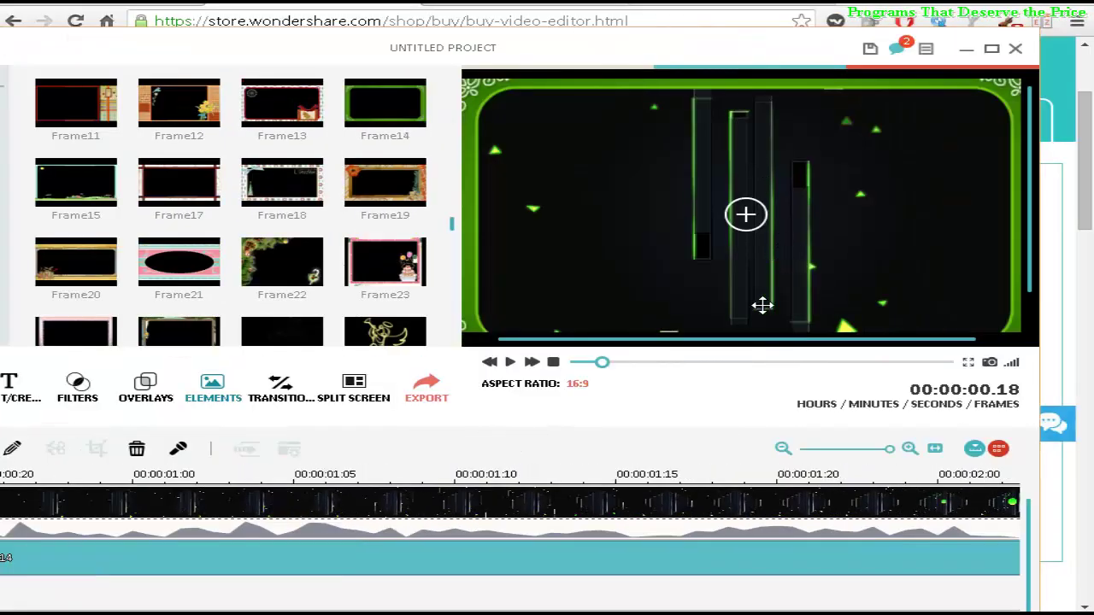
Step: Nudge the Frame14 border up, down and sideways until it spans the preview edge to edge
{"action": "left_click_drag", "start_coordinate": [763, 297], "coordinate": [761, 295]}
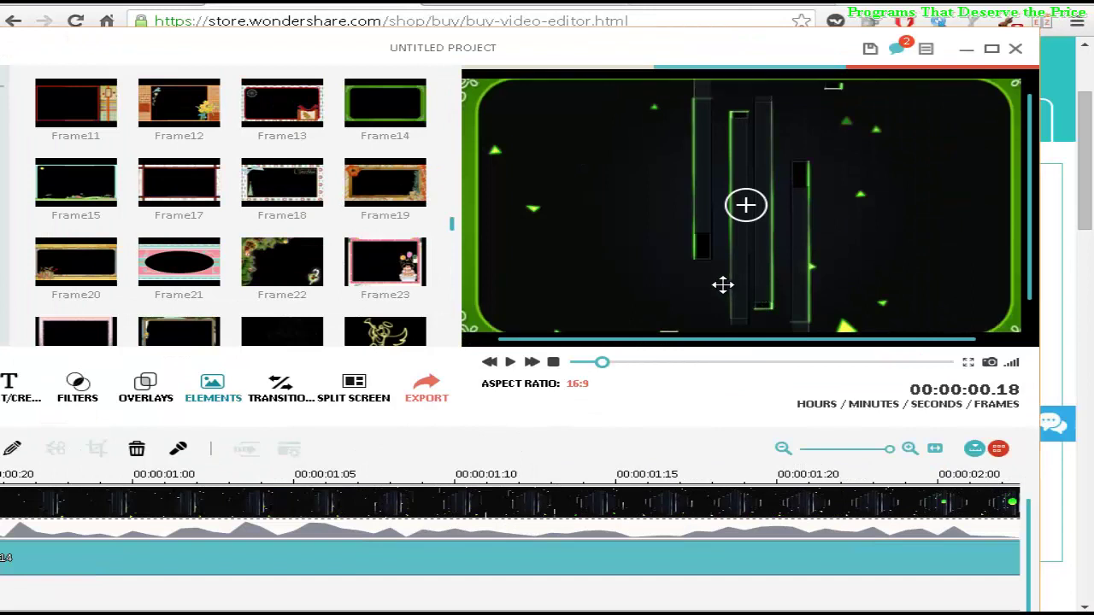
{"action": "left_click_drag", "start_coordinate": [694, 276], "coordinate": [726, 303]}
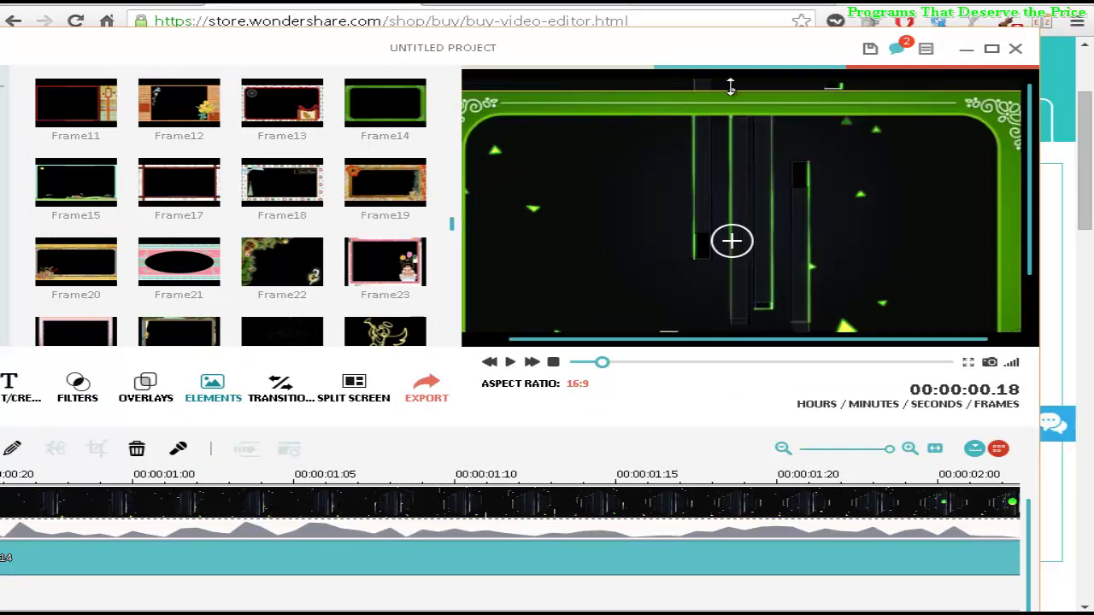
{"action": "left_click_drag", "start_coordinate": [731, 91], "coordinate": [728, 101]}
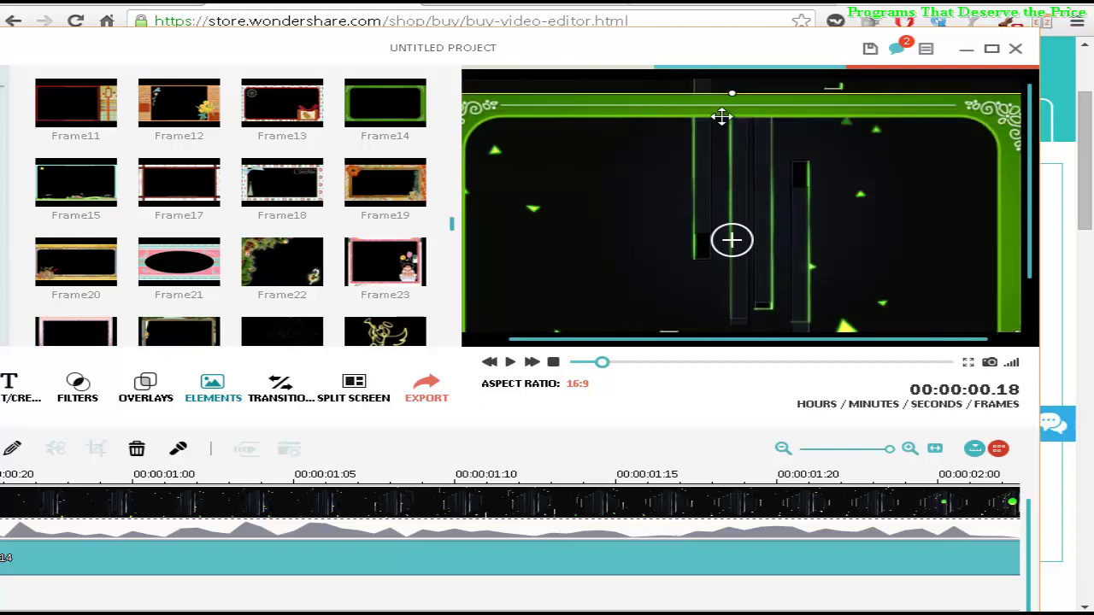
{"action": "left_click_drag", "start_coordinate": [689, 165], "coordinate": [699, 135]}
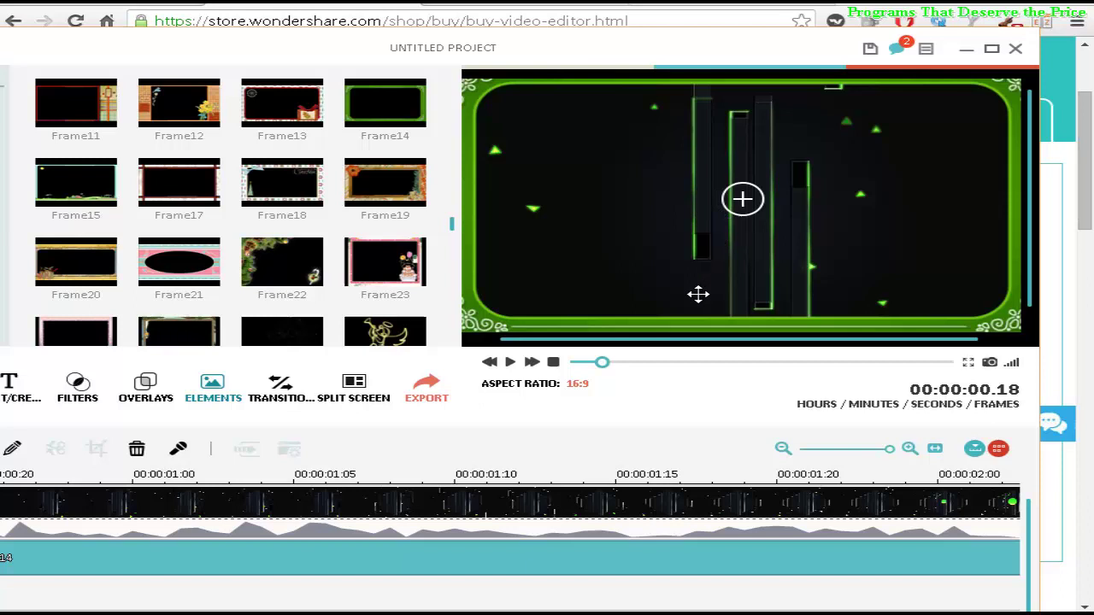
{"action": "left_click_drag", "start_coordinate": [662, 326], "coordinate": [667, 322]}
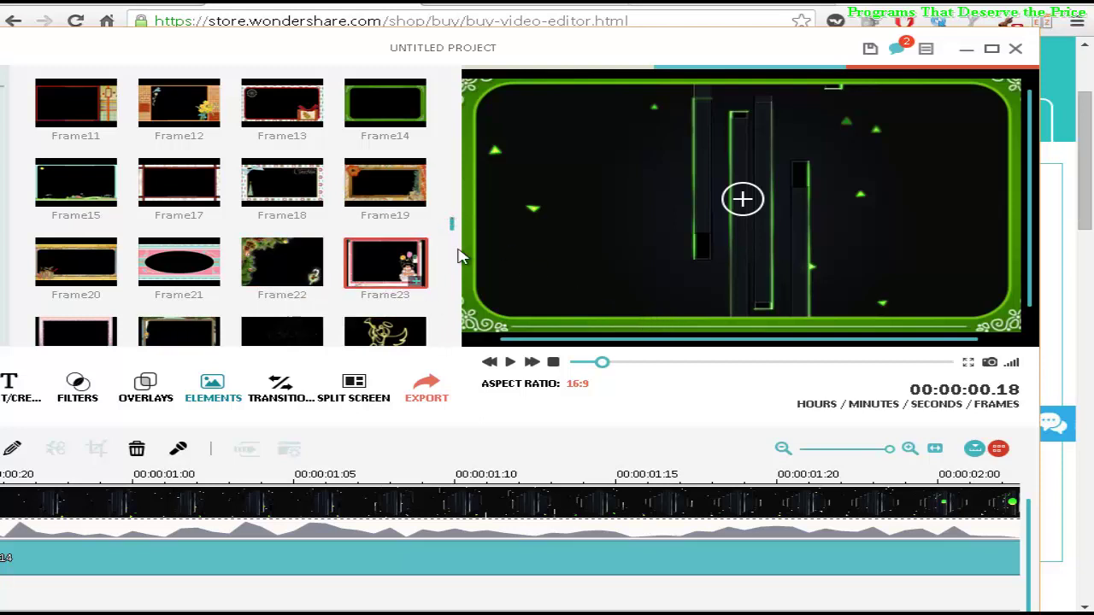
{"action": "mouse_move", "coordinate": [289, 178]}
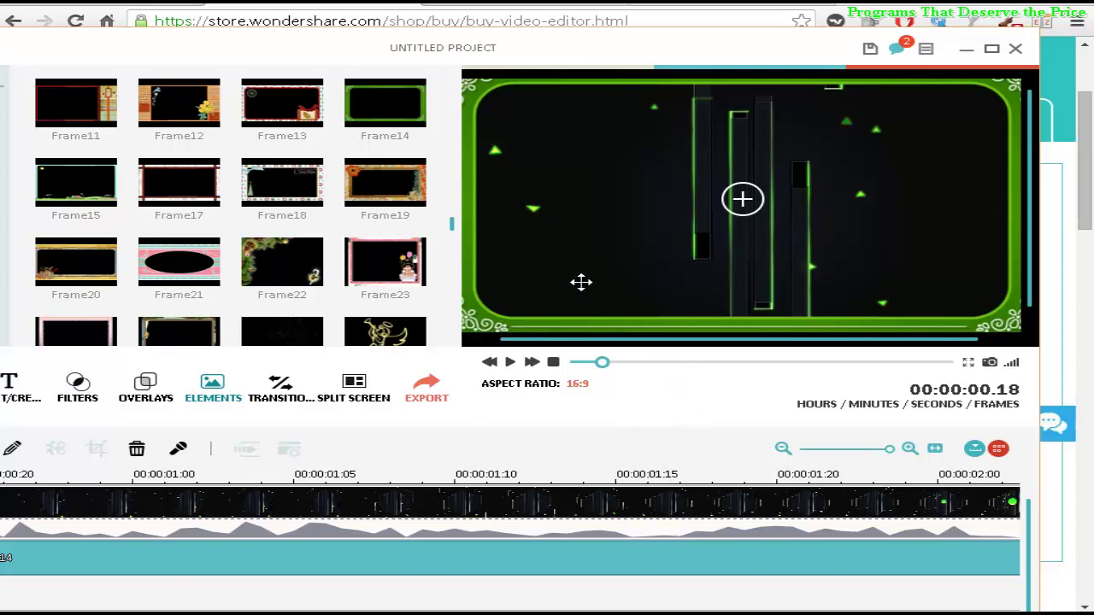
{"action": "left_click_drag", "start_coordinate": [581, 282], "coordinate": [579, 283]}
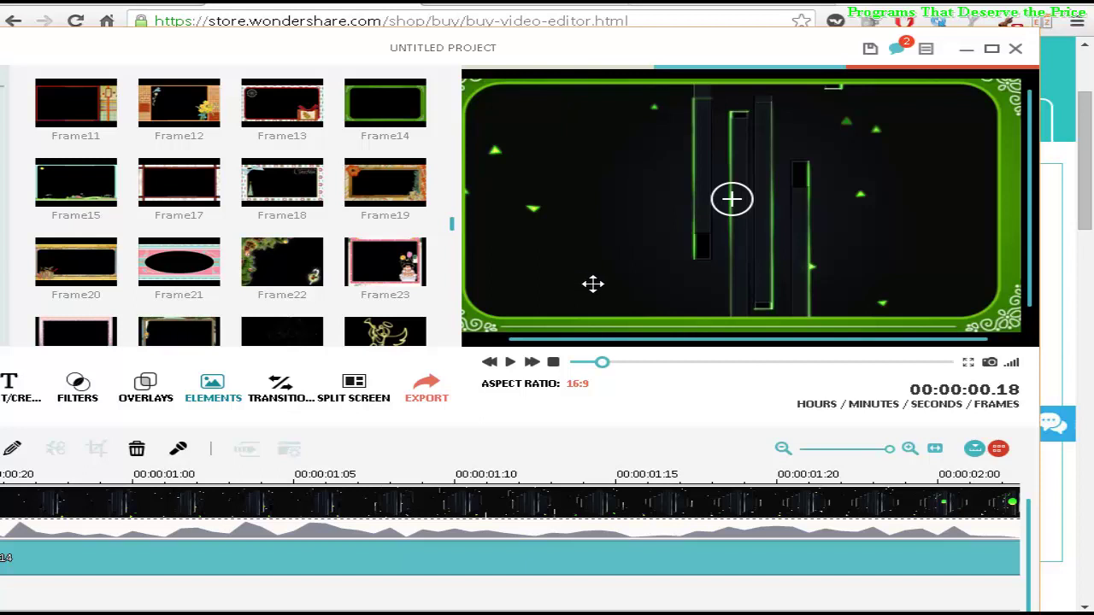
{"action": "left_click_drag", "start_coordinate": [599, 284], "coordinate": [607, 280]}
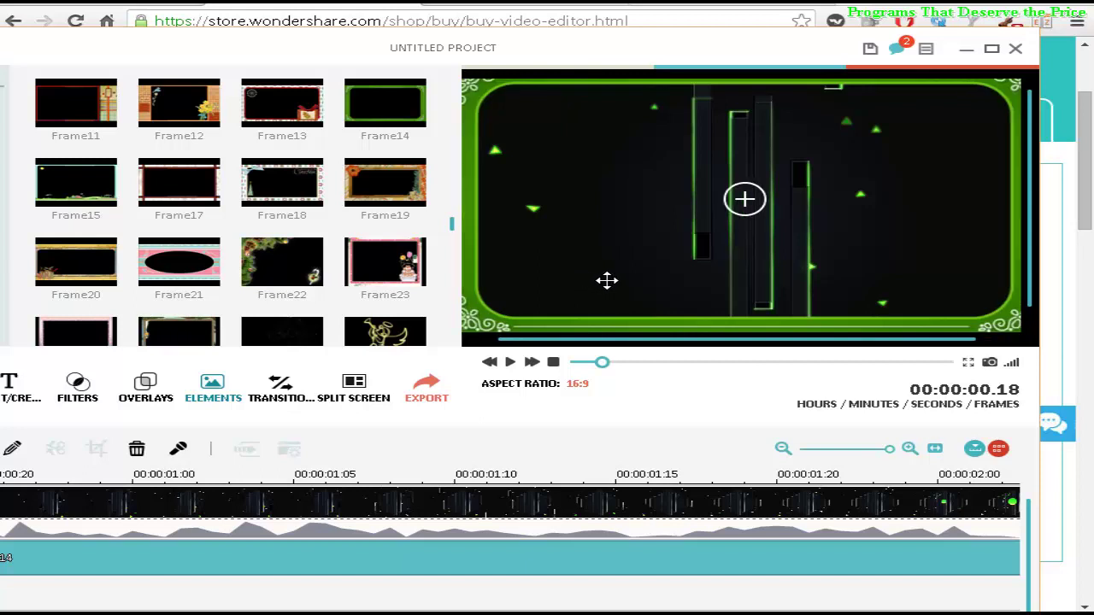
Step: Play the framed video and pause it at 00:00:04.22
{"action": "left_click", "coordinate": [510, 362]}
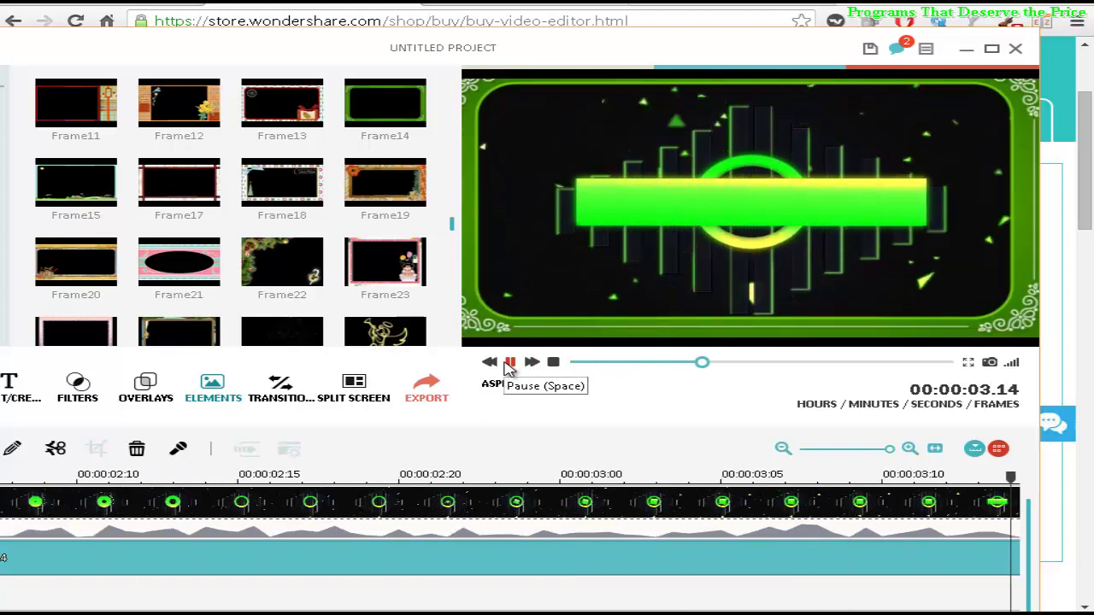
{"action": "left_click", "coordinate": [510, 362]}
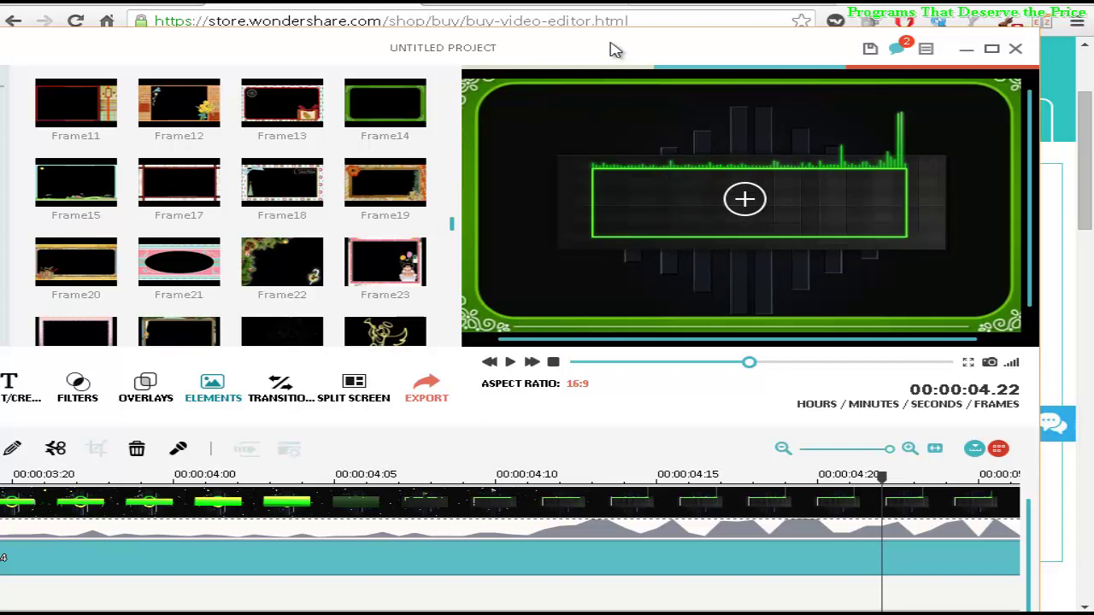
Step: Shift the editor window right and scroll back up through the frame elements list
{"action": "left_click_drag", "start_coordinate": [644, 49], "coordinate": [676, 49]}
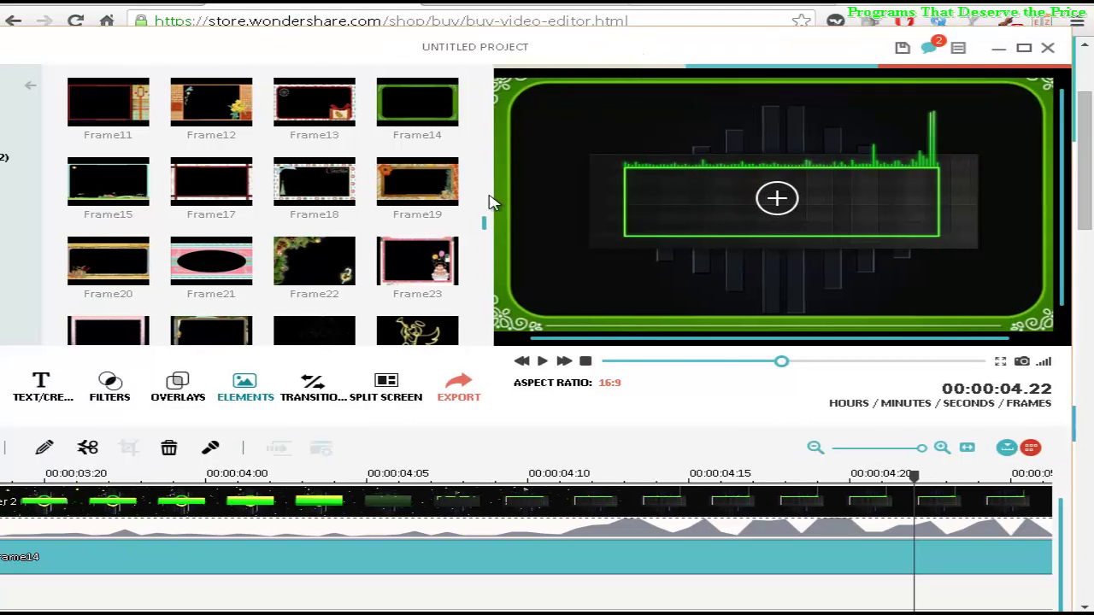
{"action": "scroll", "coordinate": [479, 221], "scroll_direction": "up", "scroll_amount": 3}
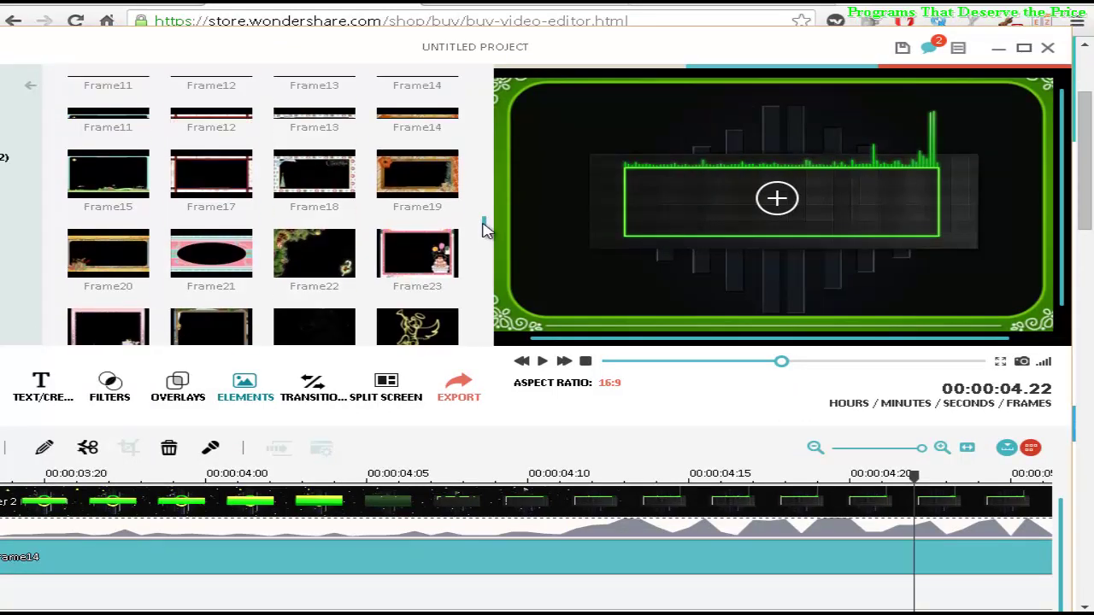
{"action": "scroll", "coordinate": [483, 224], "scroll_direction": "up", "scroll_amount": 1}
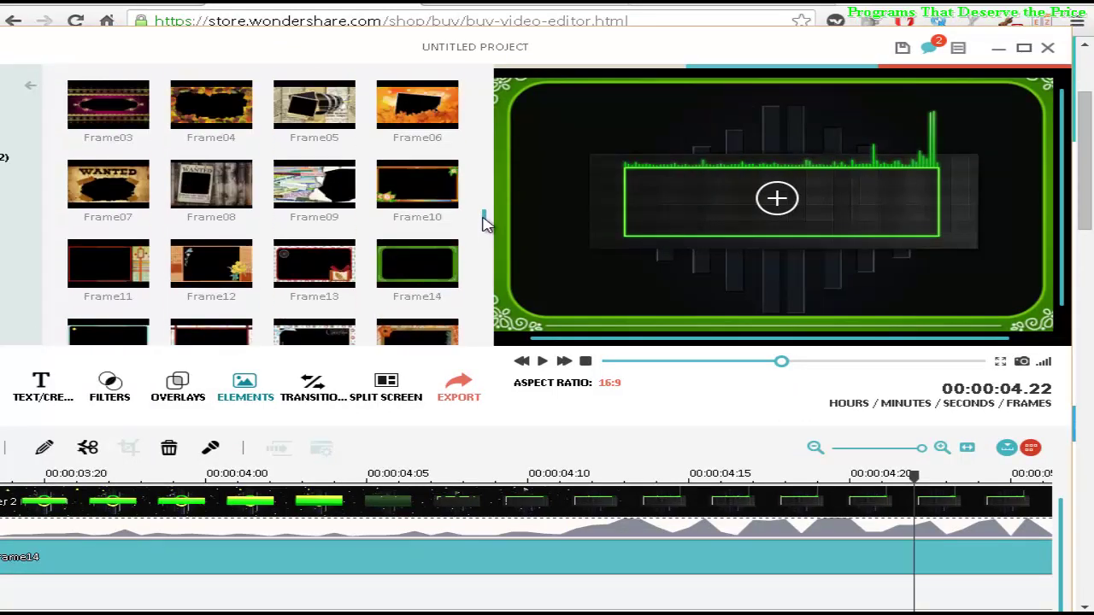
{"action": "scroll", "coordinate": [483, 224], "scroll_direction": "up", "scroll_amount": 2}
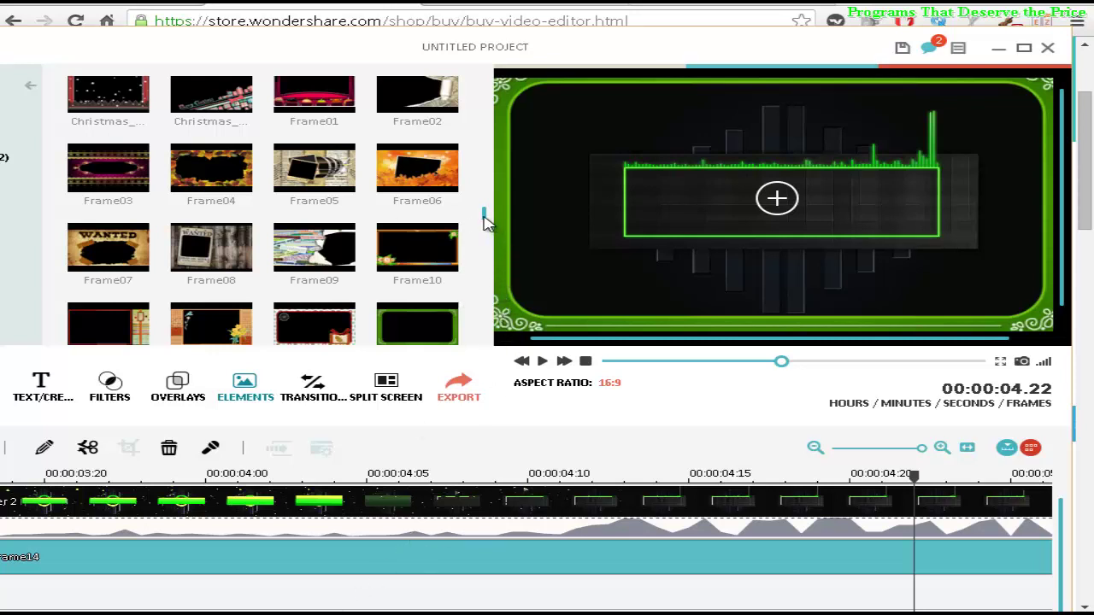
{"action": "scroll", "coordinate": [485, 224], "scroll_direction": "down", "scroll_amount": 5}
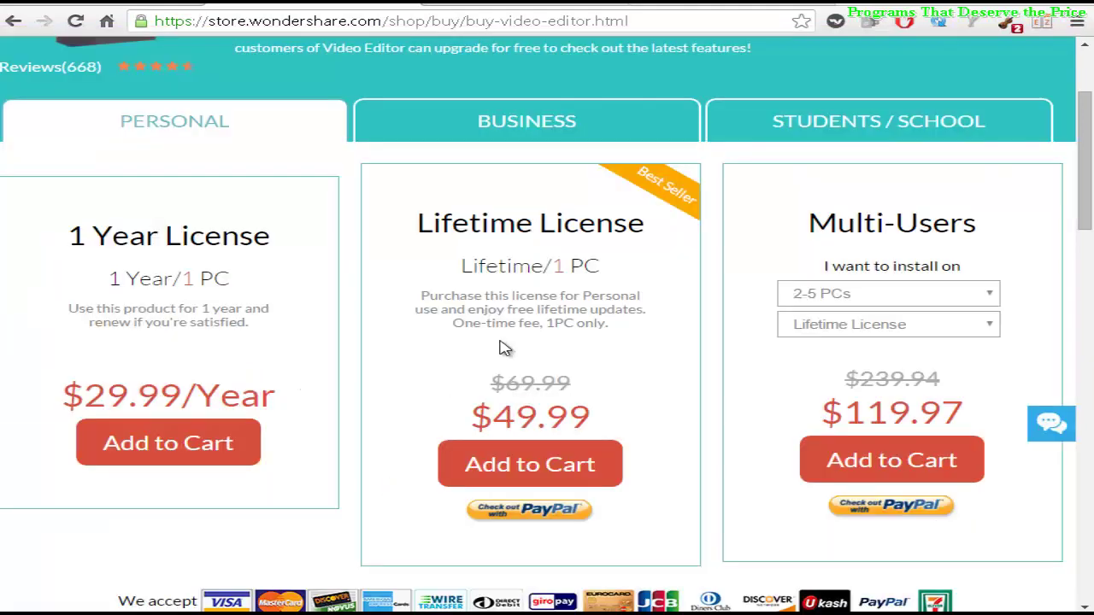
Step: View the Business tab's $99.98 Lifetime License and More Purchase enquiry form
{"action": "scroll", "coordinate": [488, 298], "scroll_direction": "down", "scroll_amount": 1}
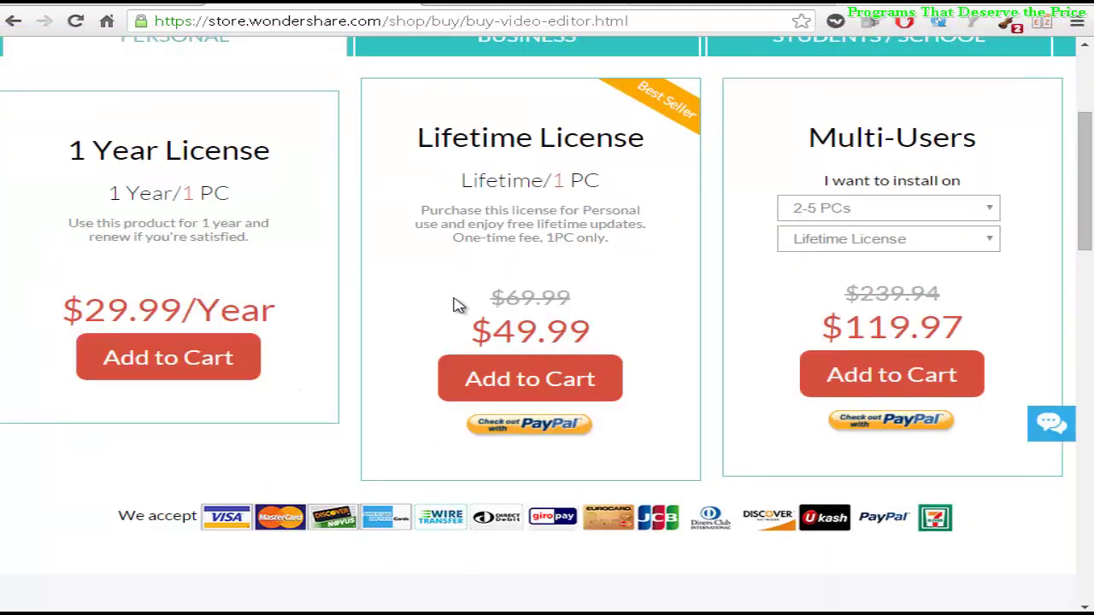
{"action": "scroll", "coordinate": [457, 299], "scroll_direction": "up", "scroll_amount": 2}
{"action": "left_click", "coordinate": [511, 217]}
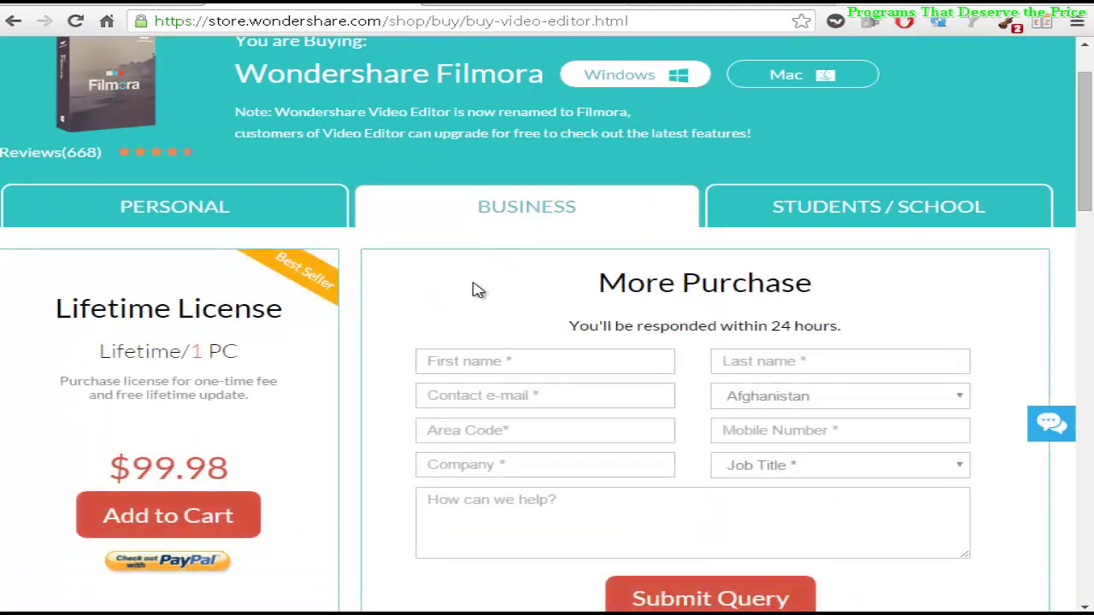
{"action": "scroll", "coordinate": [420, 317], "scroll_direction": "down", "scroll_amount": 2}
{"action": "scroll", "coordinate": [413, 319], "scroll_direction": "up", "scroll_amount": 2}
{"action": "scroll", "coordinate": [408, 323], "scroll_direction": "down", "scroll_amount": 1}
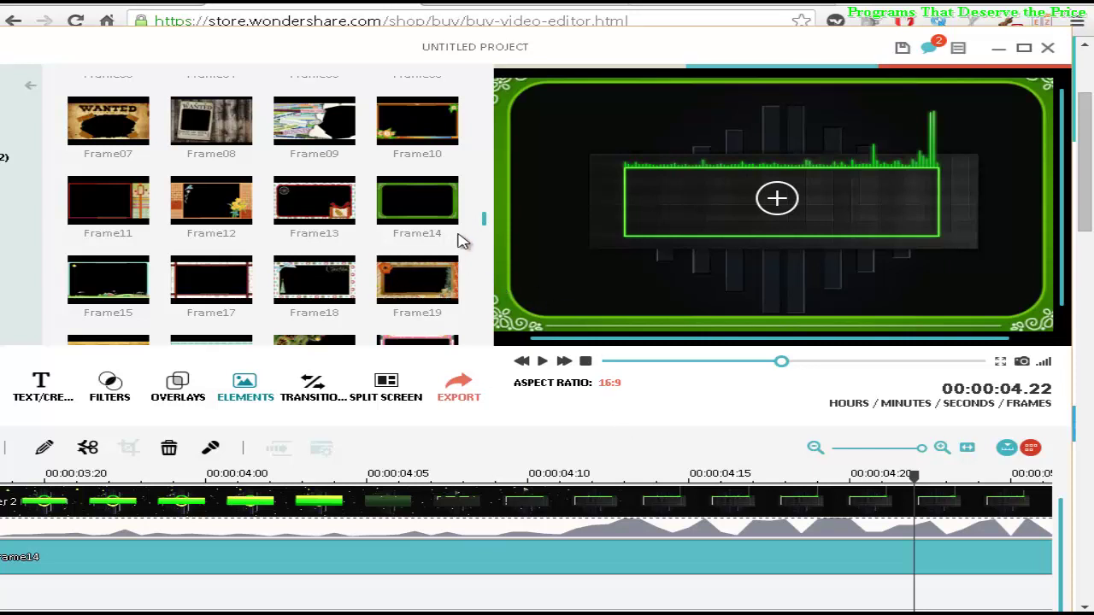
{"action": "scroll", "coordinate": [483, 229], "scroll_direction": "down", "scroll_amount": 5}
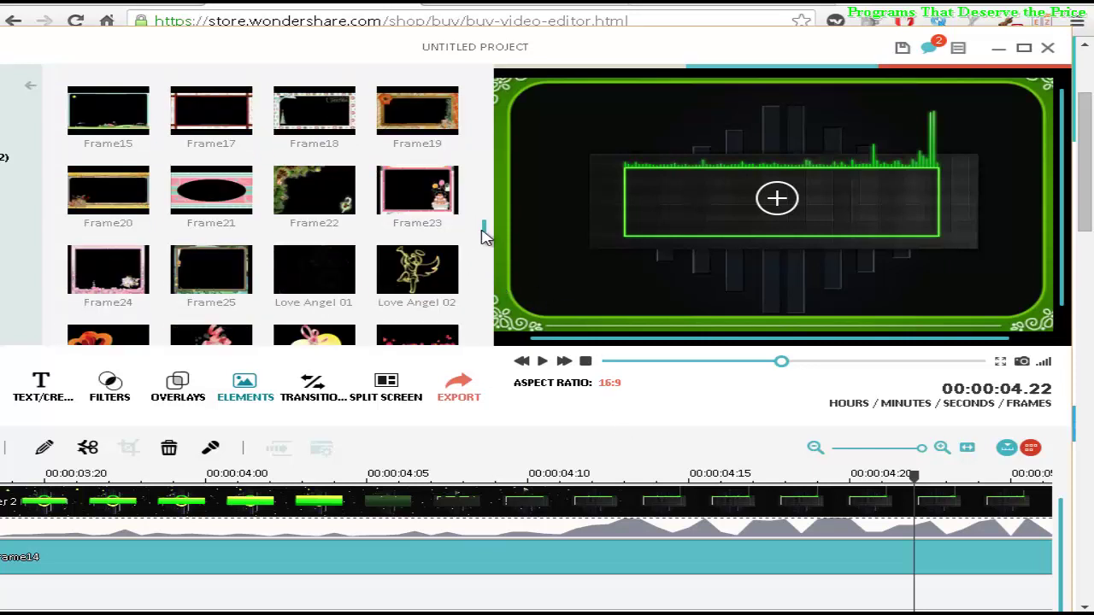
{"action": "scroll", "coordinate": [483, 228], "scroll_direction": "up", "scroll_amount": 3}
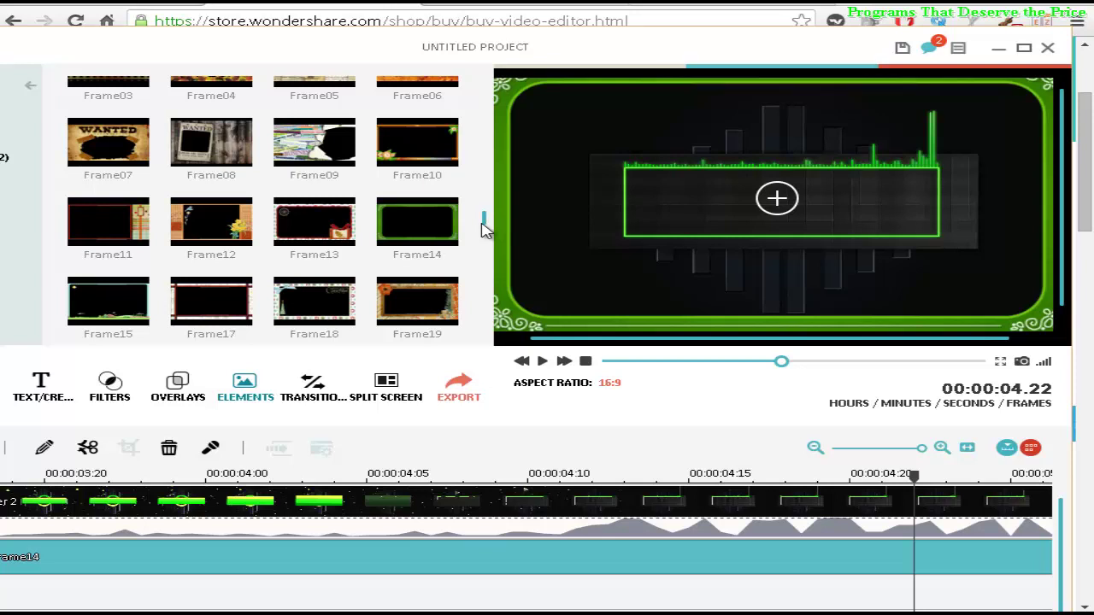
Step: Bring the store page forward and review the Personal plans, briefly highlighting the $29.99/Year price
{"action": "left_click", "coordinate": [301, 4]}
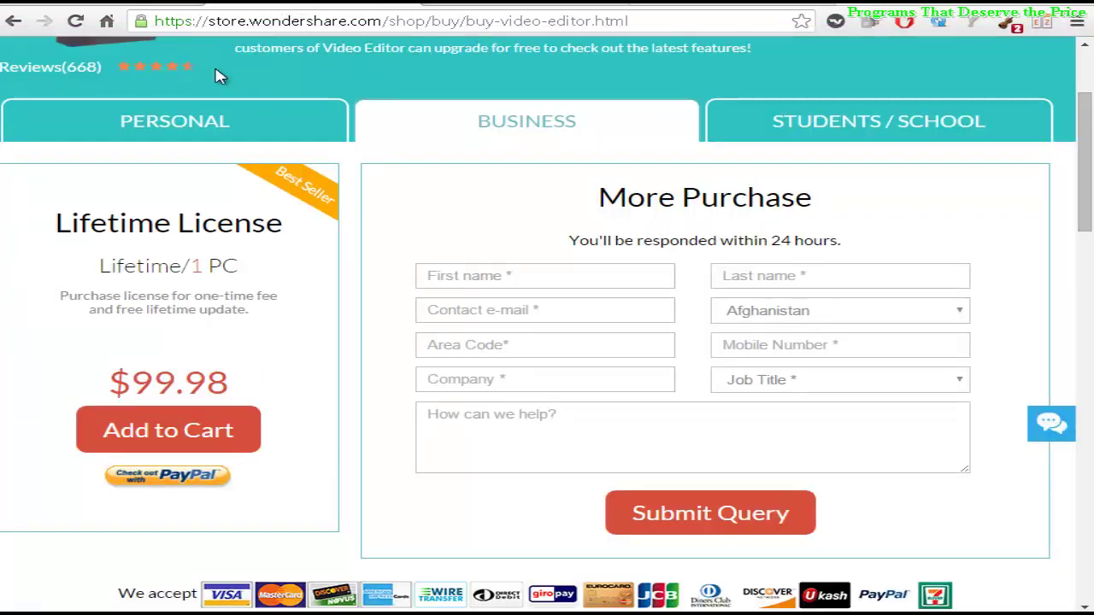
{"action": "left_click", "coordinate": [212, 123]}
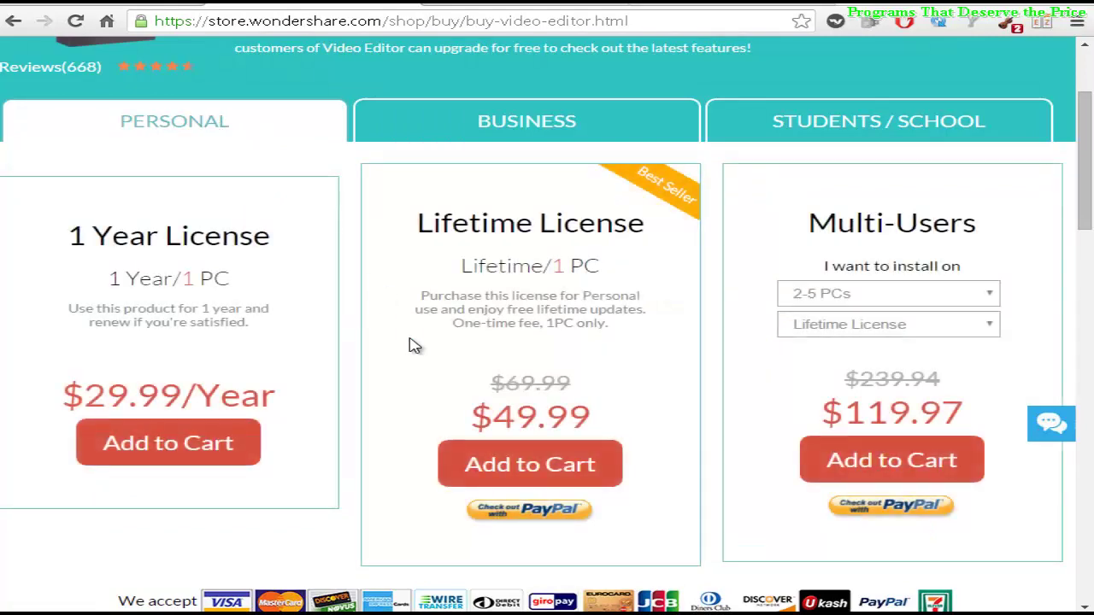
{"action": "scroll", "coordinate": [325, 361], "scroll_direction": "down", "scroll_amount": 1}
{"action": "scroll", "coordinate": [327, 365], "scroll_direction": "up", "scroll_amount": 1}
{"action": "left_click_drag", "start_coordinate": [85, 393], "coordinate": [160, 390]}
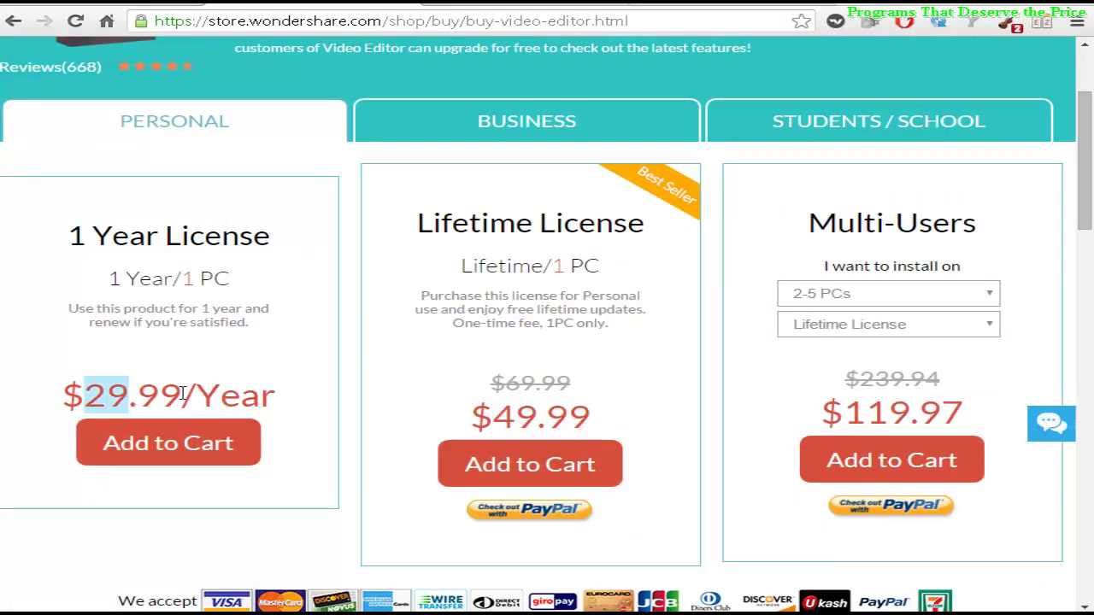
{"action": "left_click", "coordinate": [183, 393]}
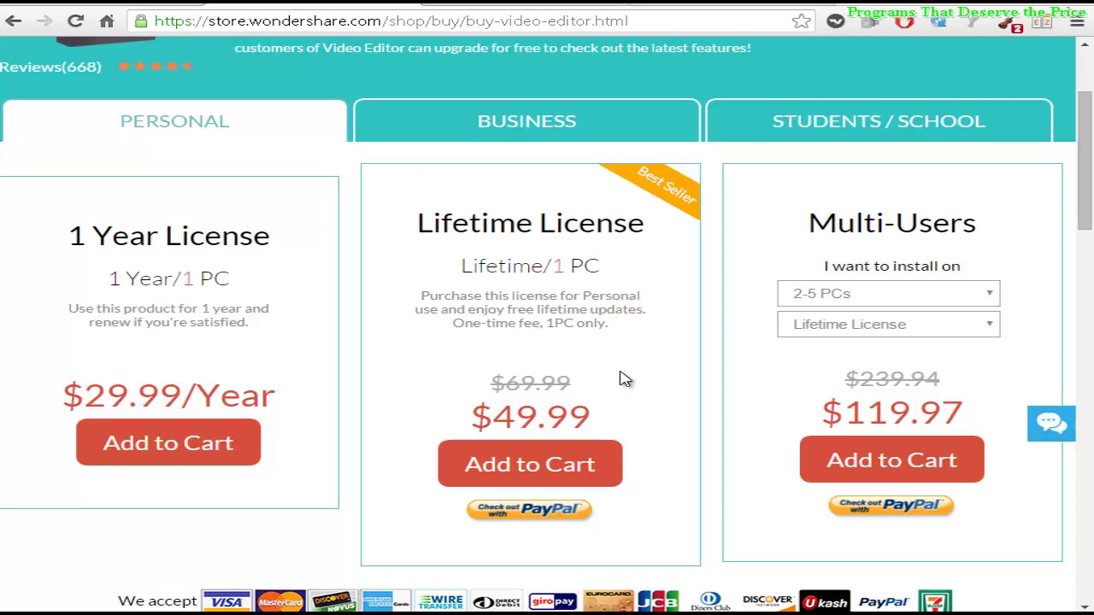
{"action": "scroll", "coordinate": [625, 378], "scroll_direction": "down", "scroll_amount": 1}
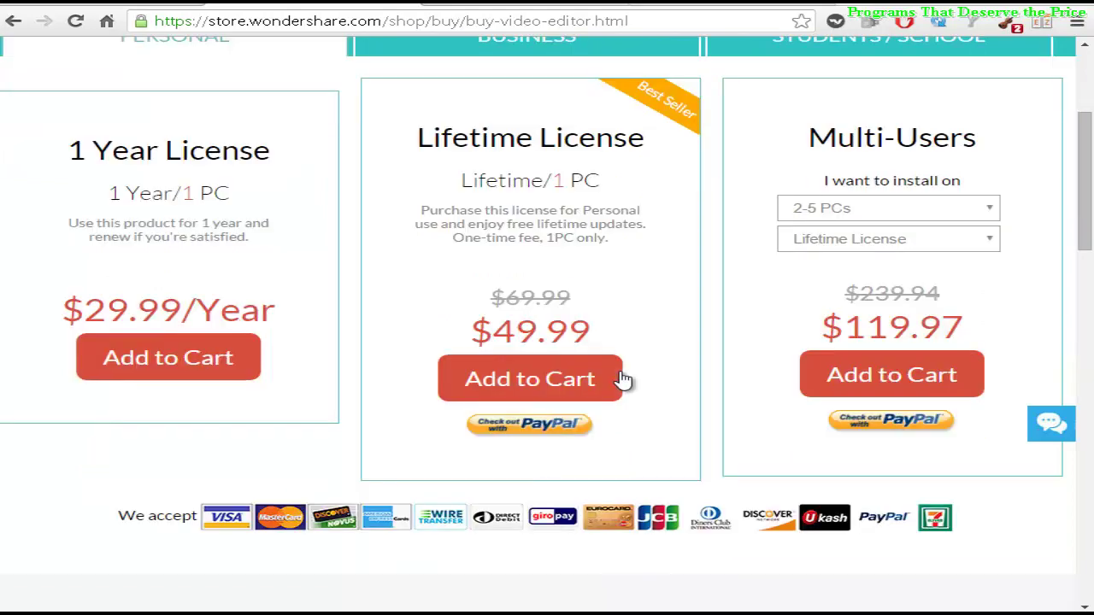
{"action": "scroll", "coordinate": [625, 379], "scroll_direction": "up", "scroll_amount": 1}
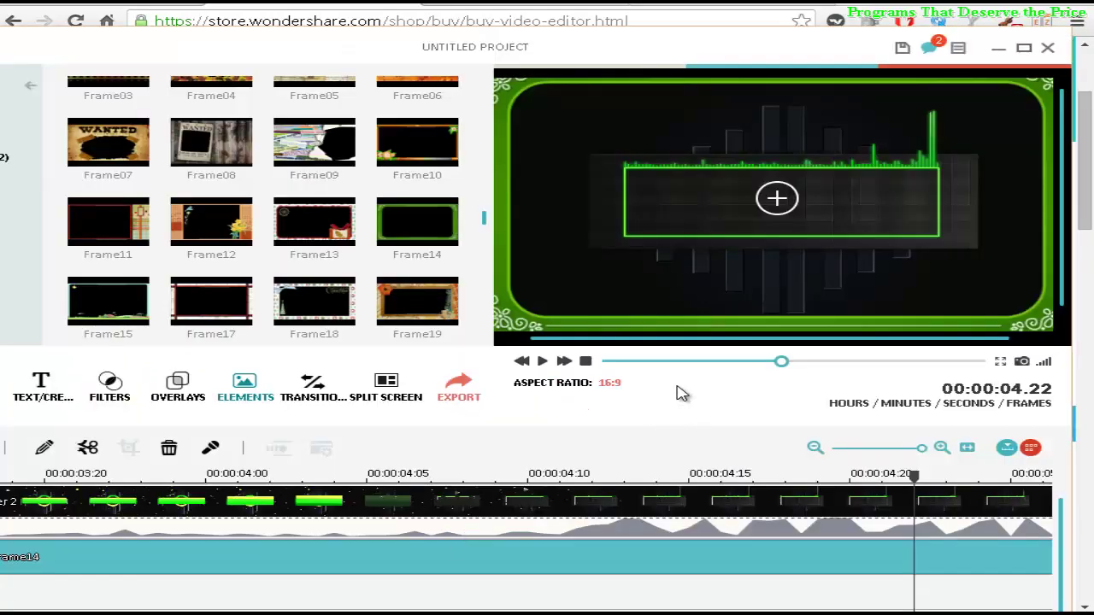
Step: Rewind the project to its start at 00:00:00.02
{"action": "left_click", "coordinate": [612, 362]}
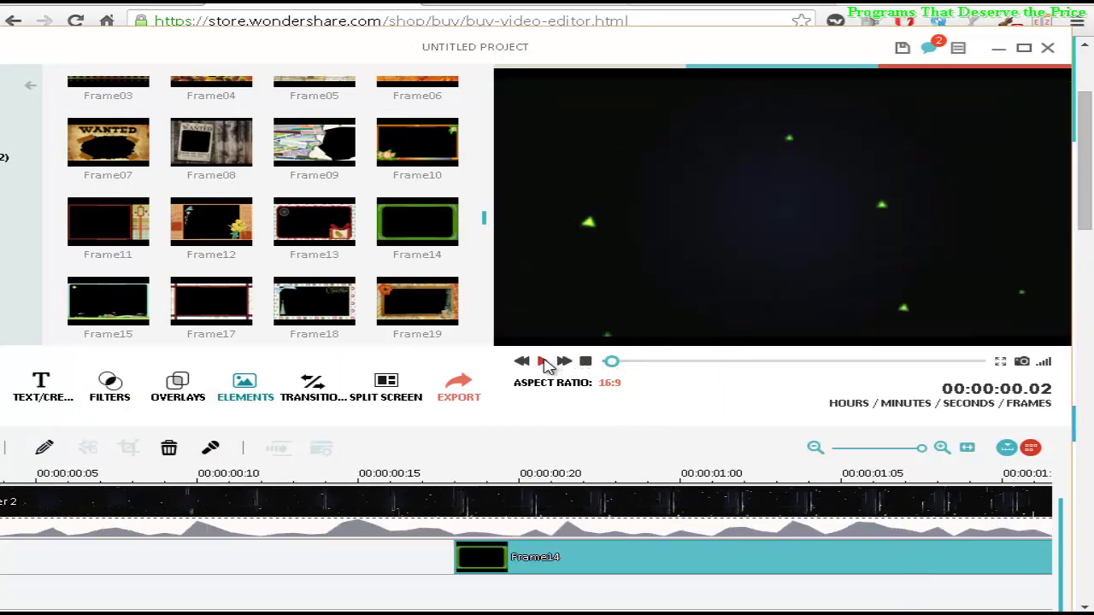